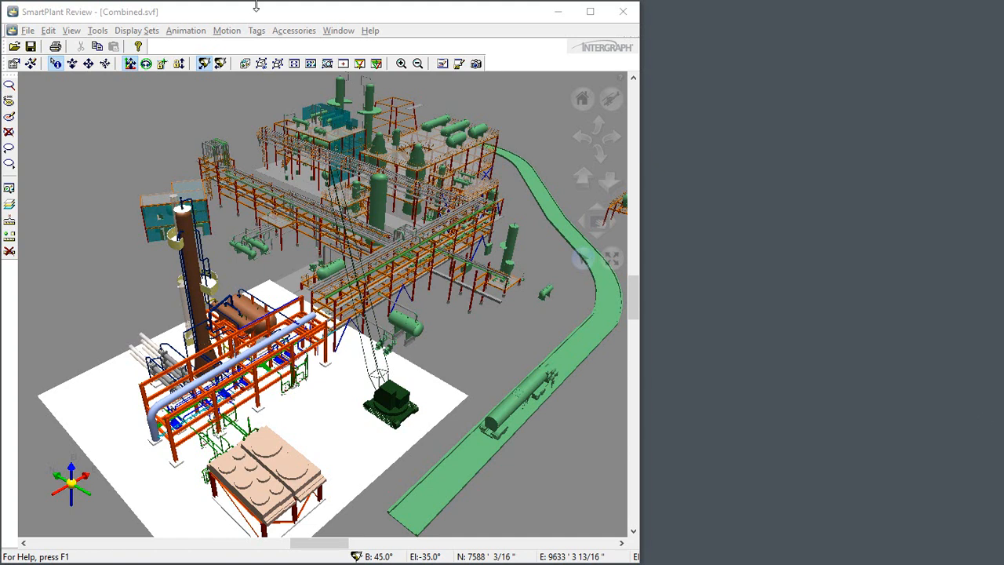
# Step: Open the Iso Pilot accessory for the Combined.svf model
pyautogui.click(285, 33)
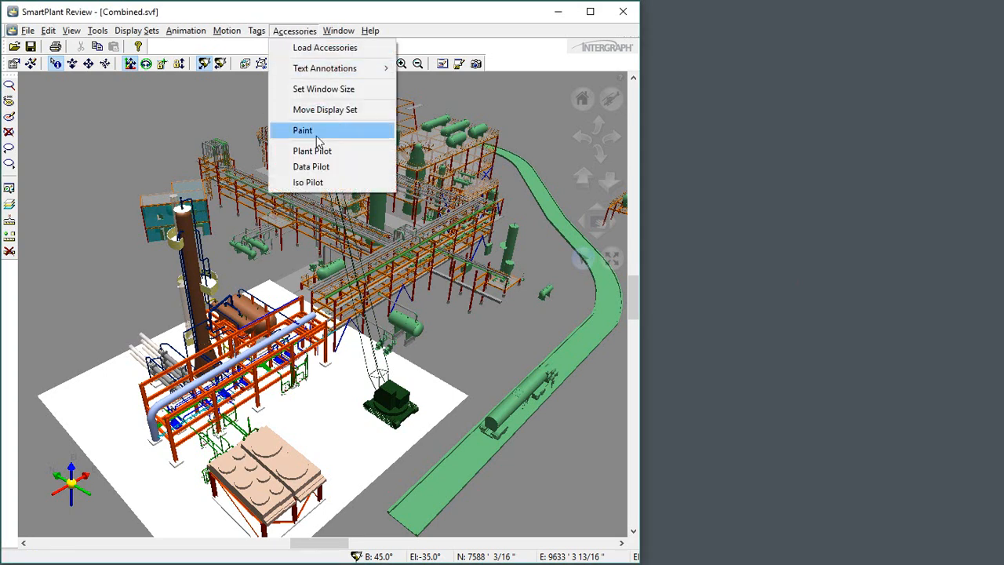
pyautogui.click(328, 183)
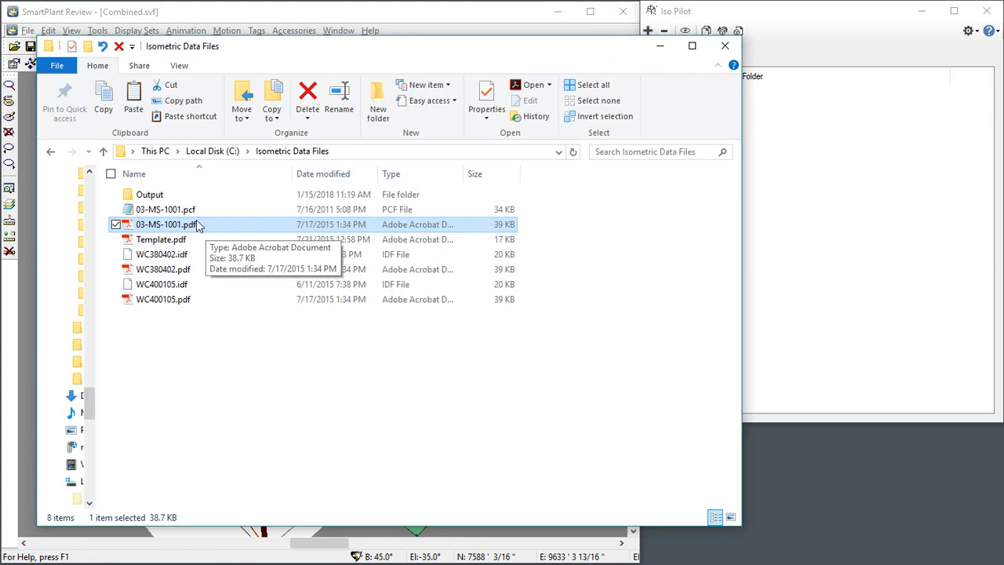
# Step: View the contents of 03-MS-1001.pcf from the Isometric Data Files folder in Notepad++ and close it
pyautogui.click(185, 212)
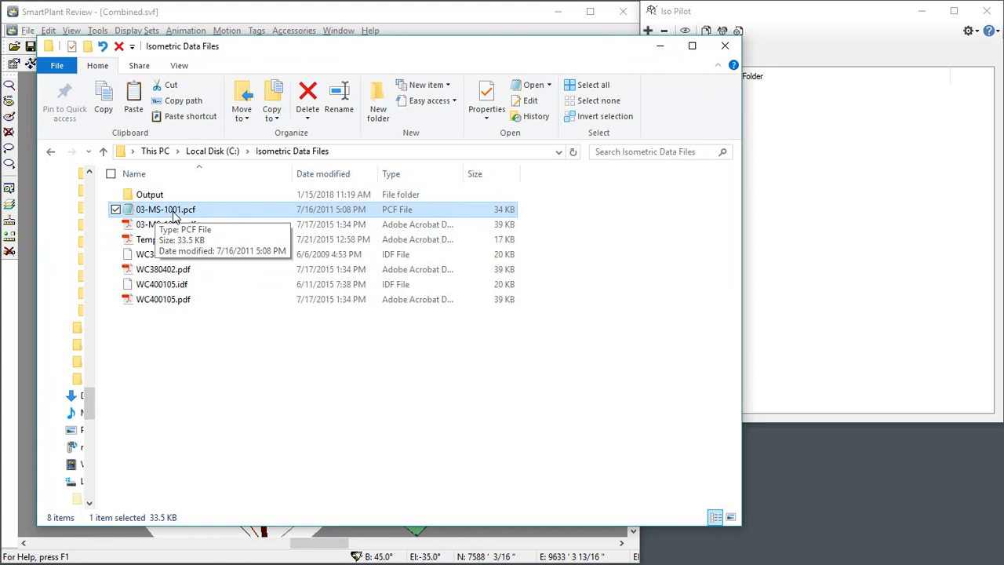
pyautogui.rightClick(196, 212)
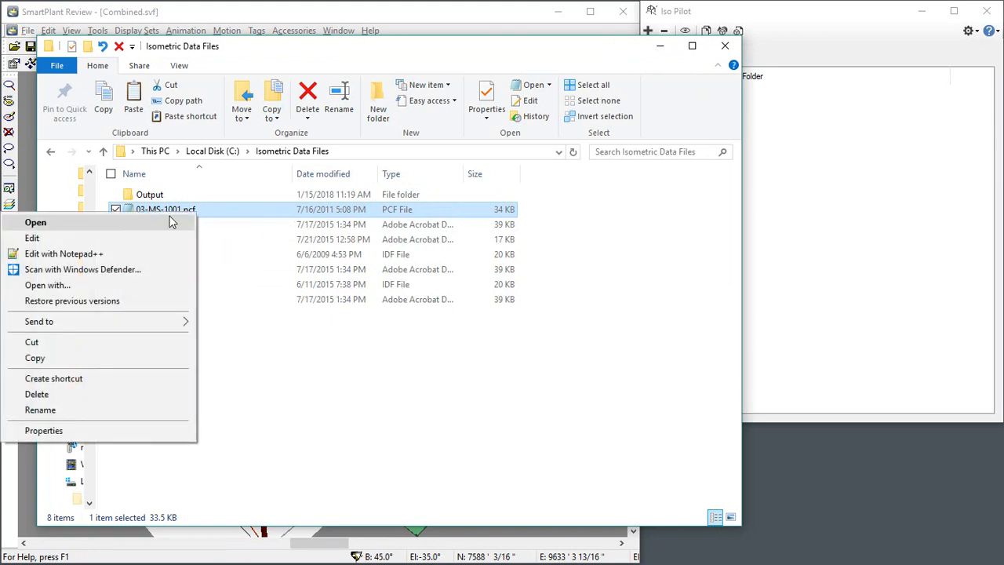
pyautogui.click(105, 255)
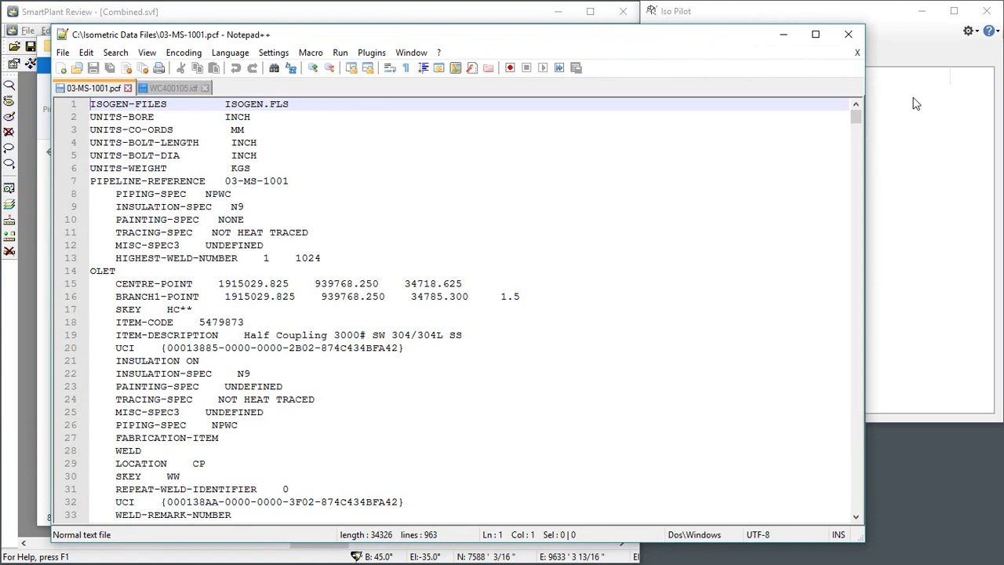
pyautogui.click(848, 34)
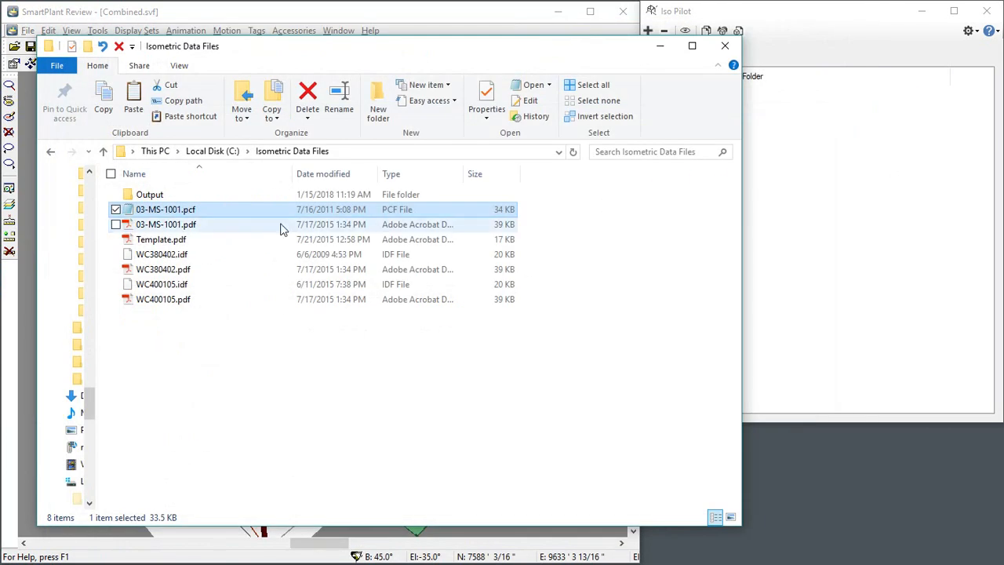
# Step: View the 03-MS-1001.pdf isometric drawing in Acrobat Reader and close it
pyautogui.click(171, 226)
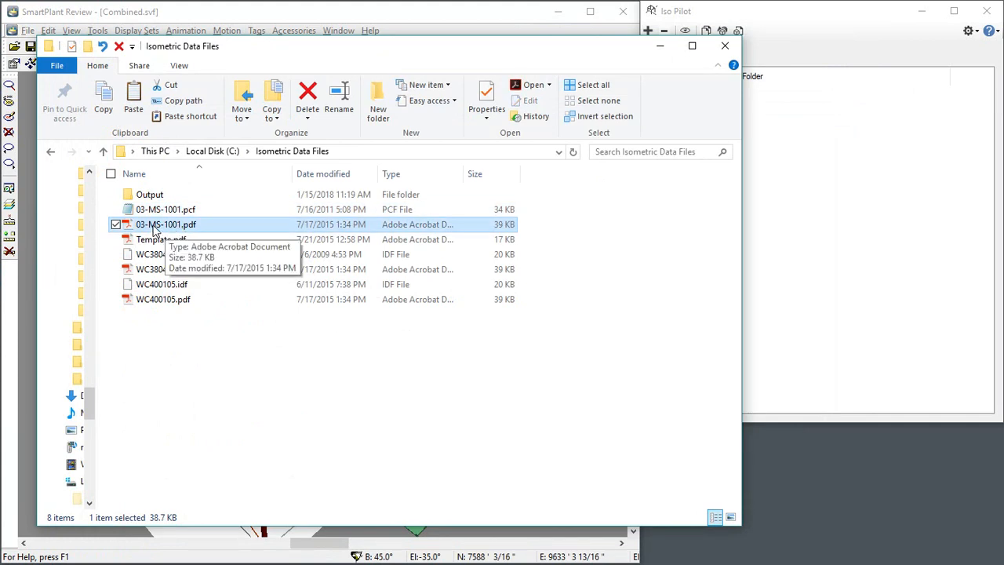
pyautogui.doubleClick(161, 226)
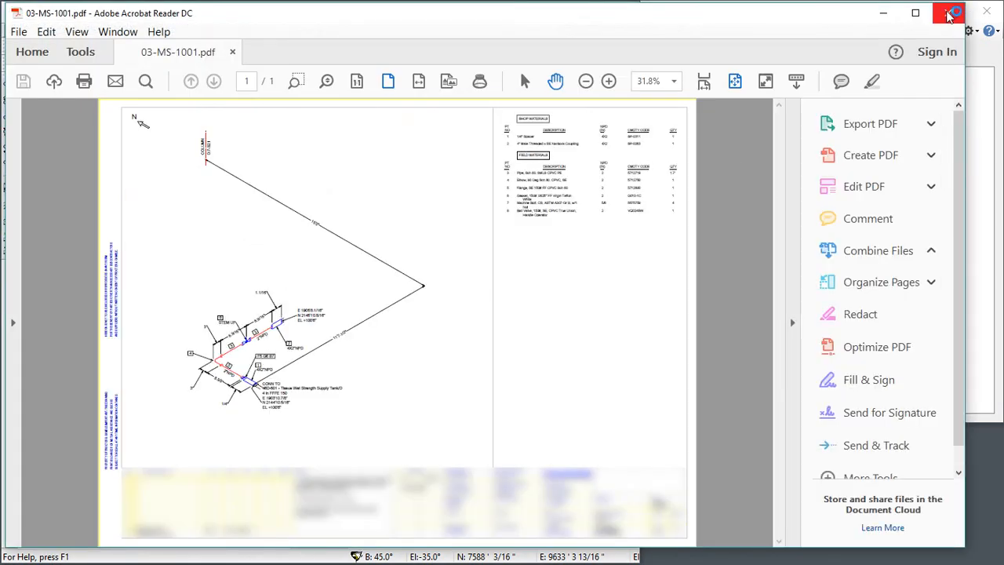
pyautogui.hotkey('ctrl', 'q')
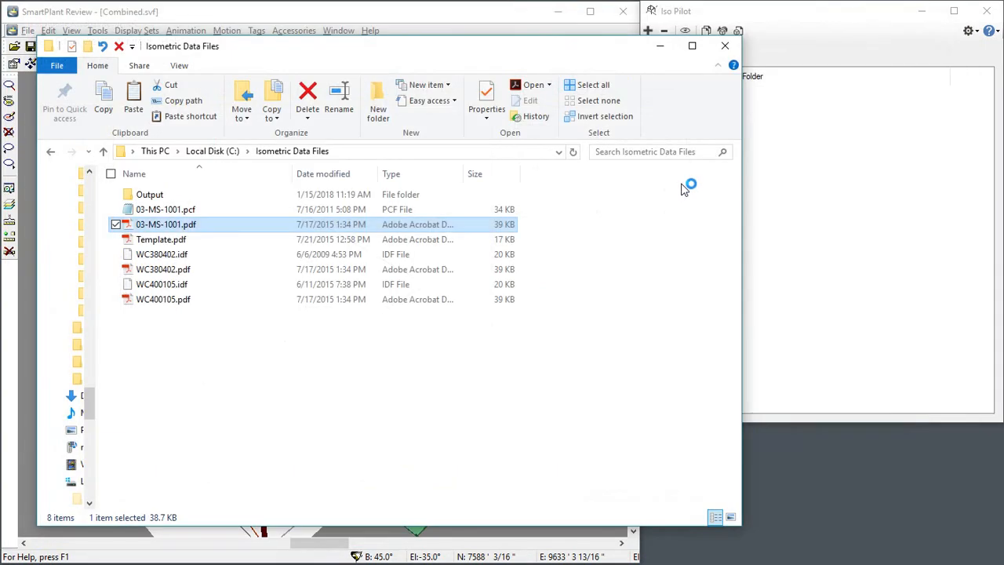
# Step: Point out WC380402.idf and WC400105.idf in the Isometric Data Files folder and close the folder window
pyautogui.click(171, 258)
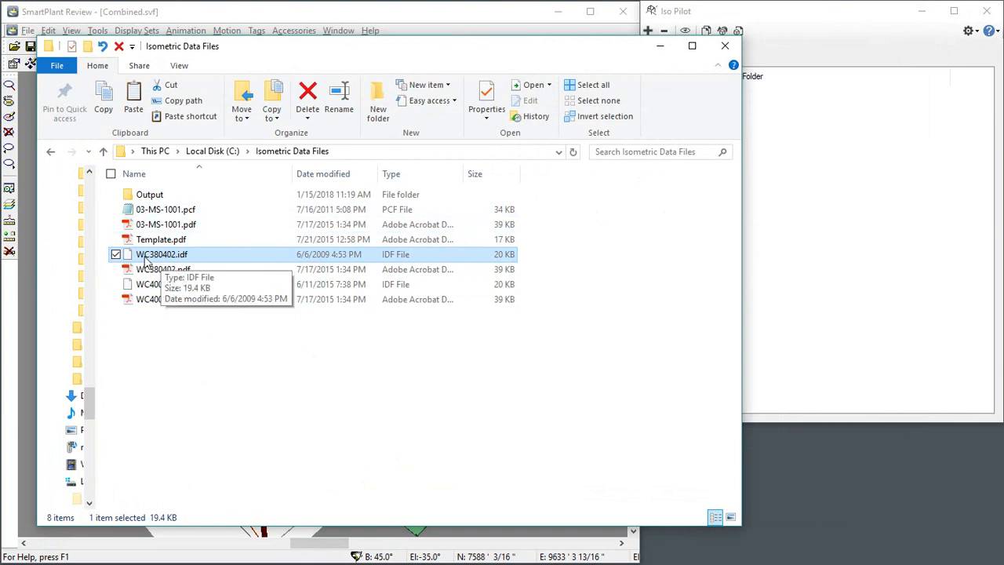
pyautogui.click(173, 288)
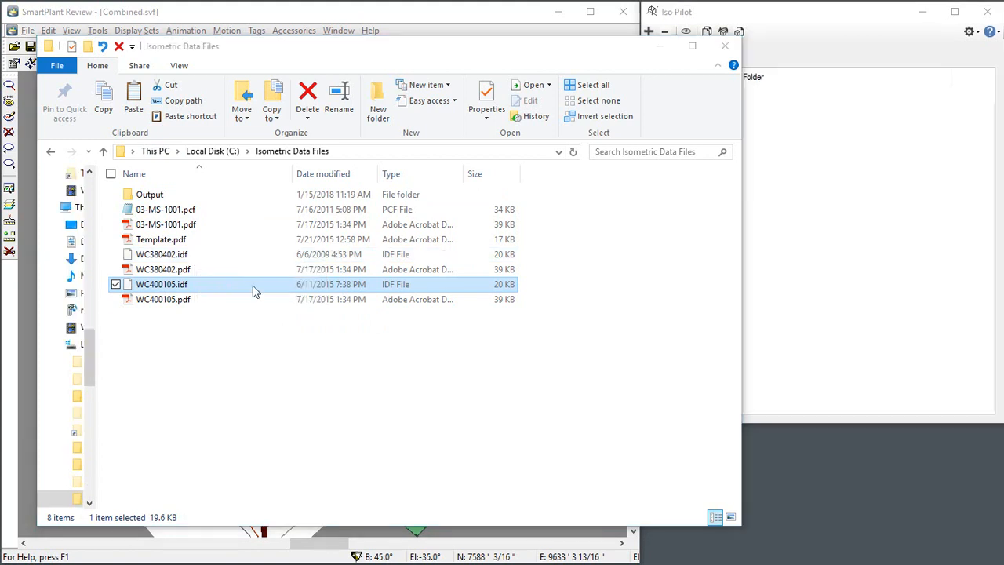
pyautogui.click(723, 45)
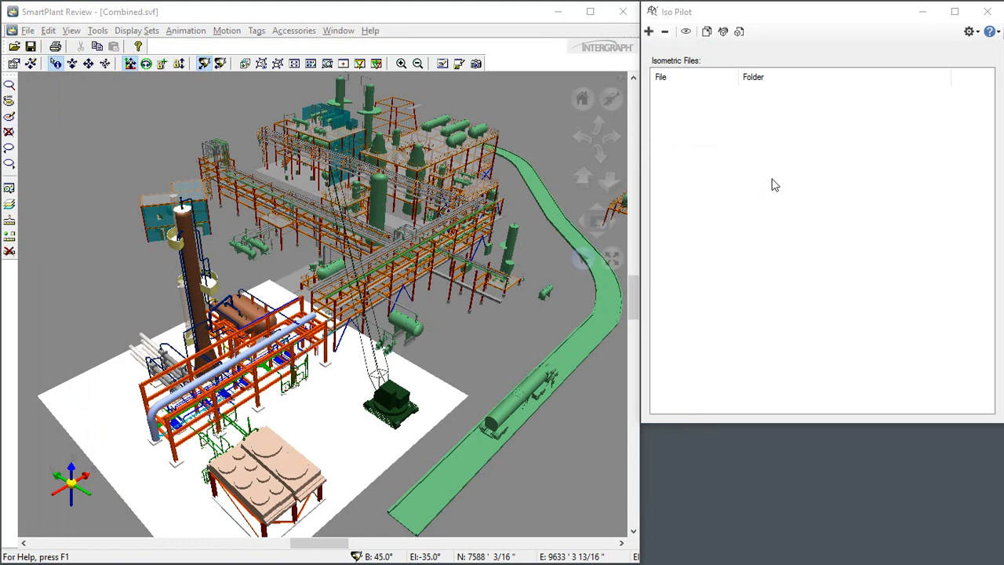
# Step: Shift the Iso Pilot window over the model view and examine the Iso Definition settings, leaving them without changes
pyautogui.moveTo(863, 15); pyautogui.dragTo(807, 14)
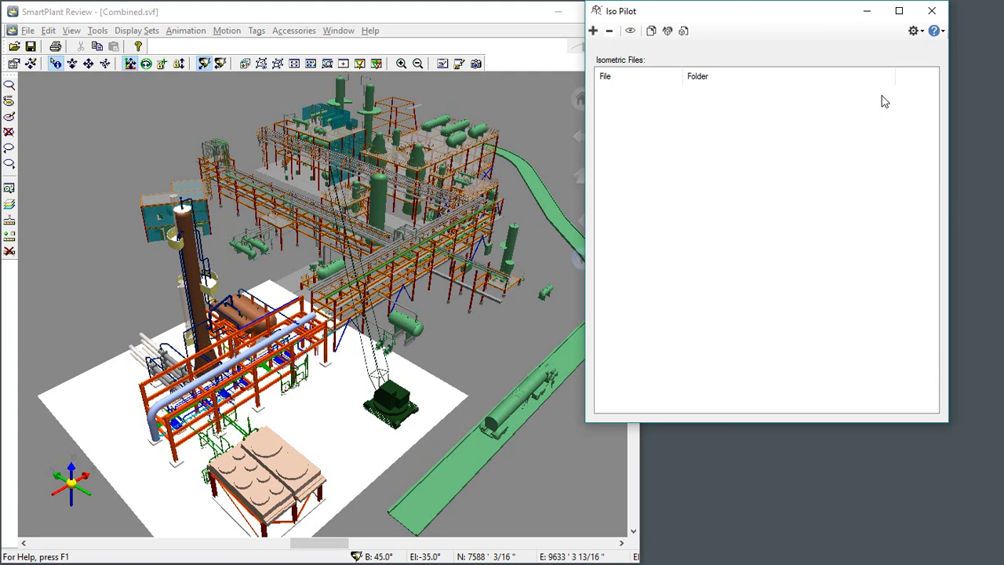
pyautogui.click(922, 34)
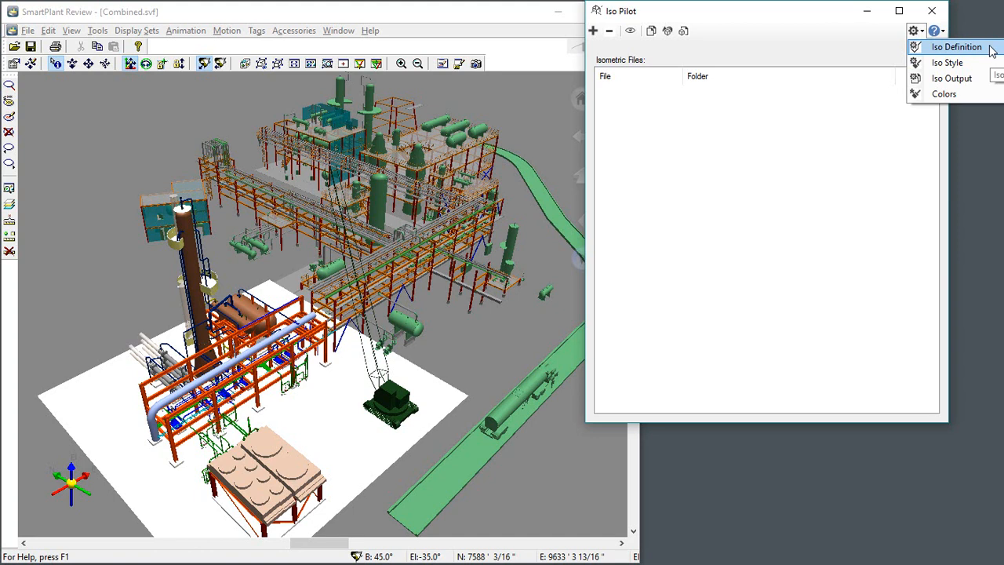
pyautogui.click(957, 47)
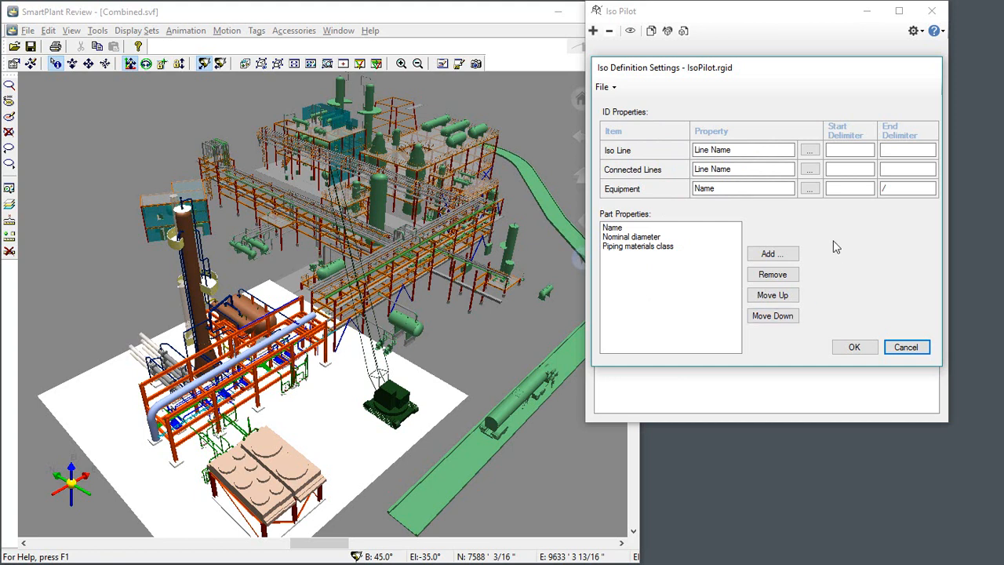
pyautogui.click(908, 349)
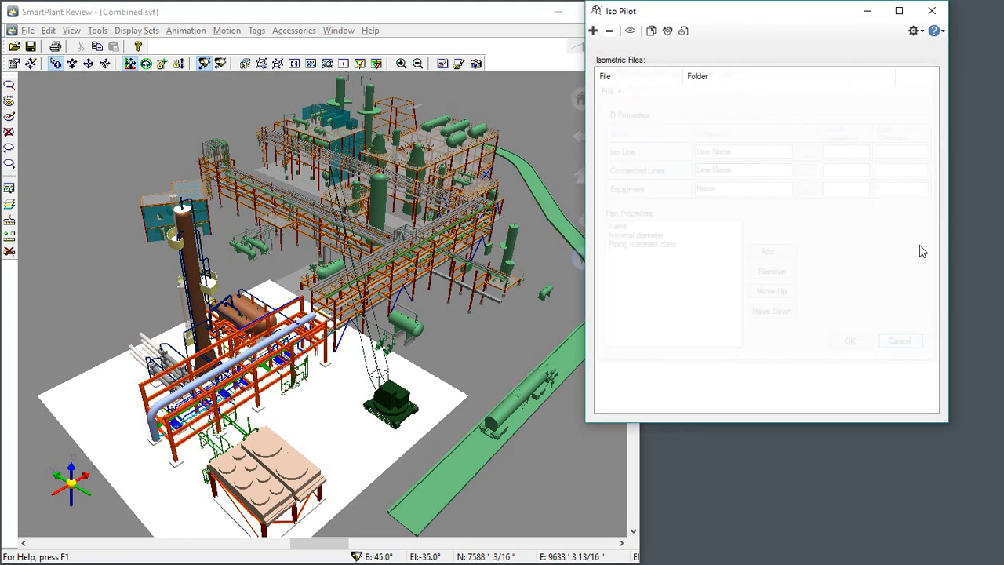
# Step: Examine the Iso Style settings for the iso line, connected lines, equipment and background, and cancel out of them
pyautogui.click(915, 31)
pyautogui.click(918, 33)
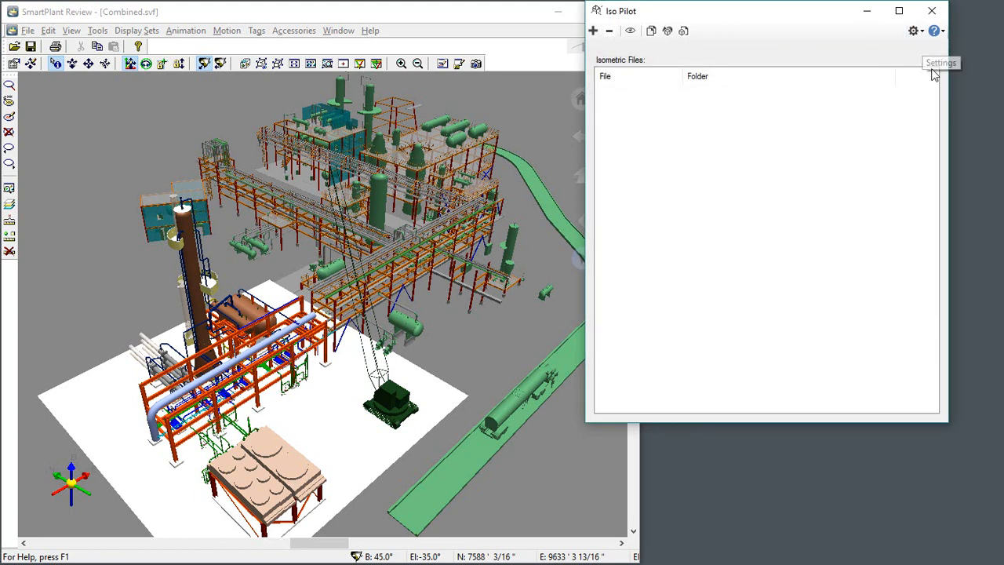
pyautogui.click(919, 33)
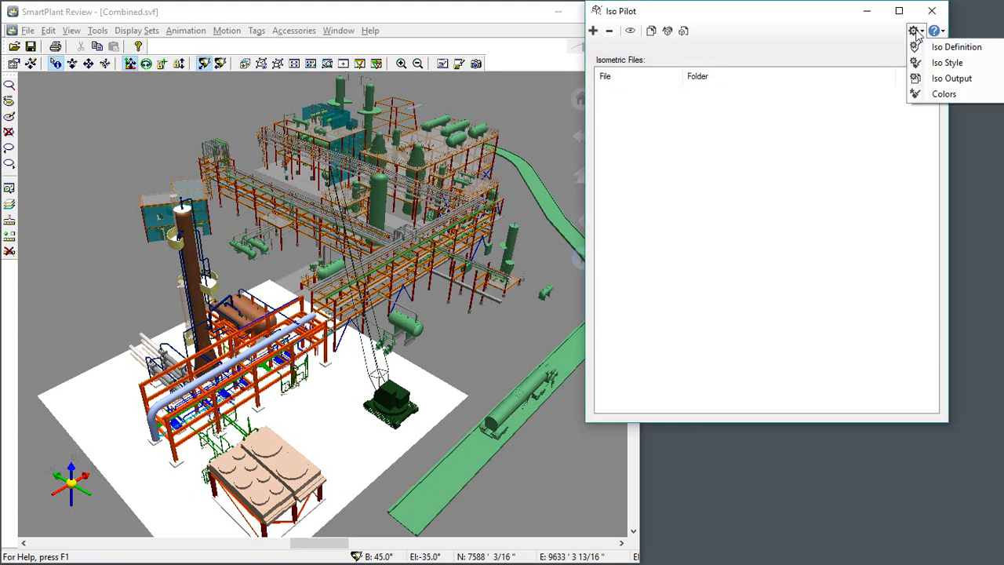
pyautogui.click(945, 63)
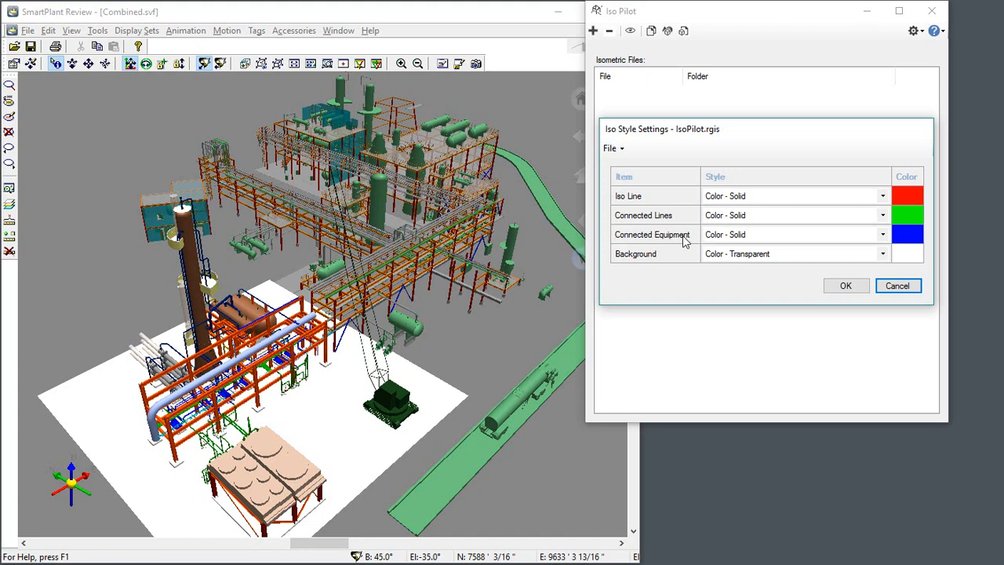
pyautogui.click(898, 289)
# Step: Examine the 2D page setup in the Iso Output settings, switching the sheet size to Custom and back to Template
pyautogui.click(915, 31)
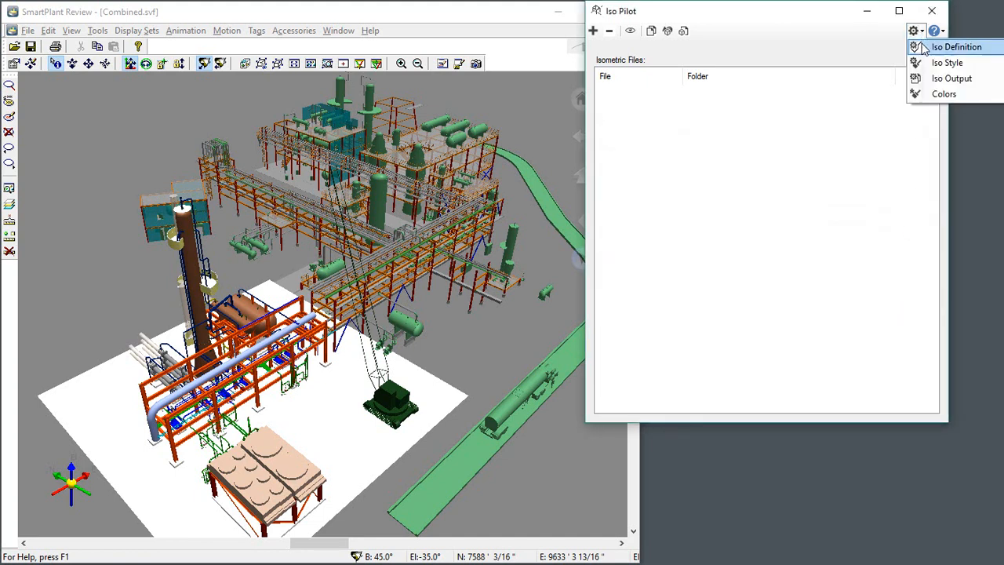
pyautogui.click(930, 85)
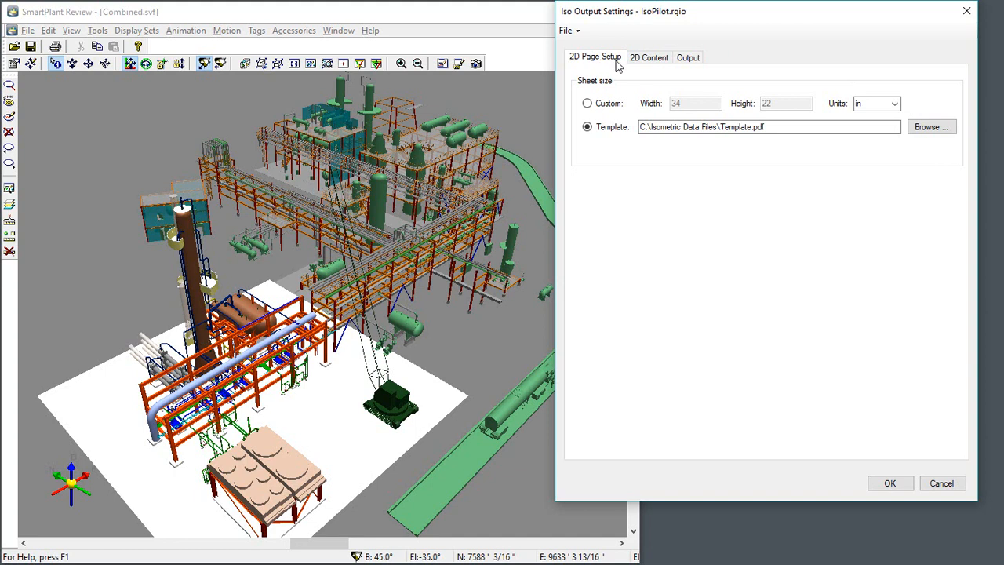
pyautogui.click(590, 106)
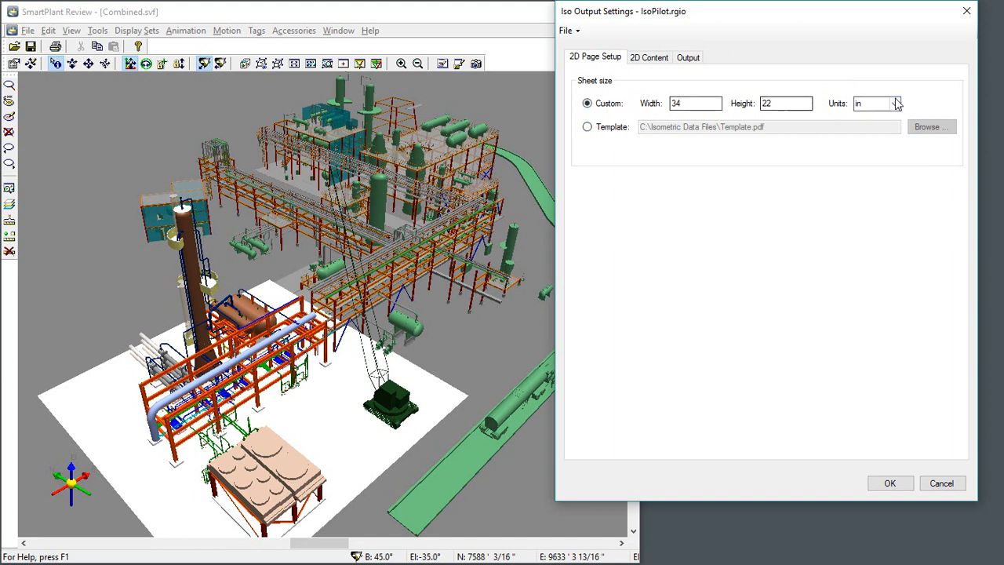
pyautogui.click(586, 126)
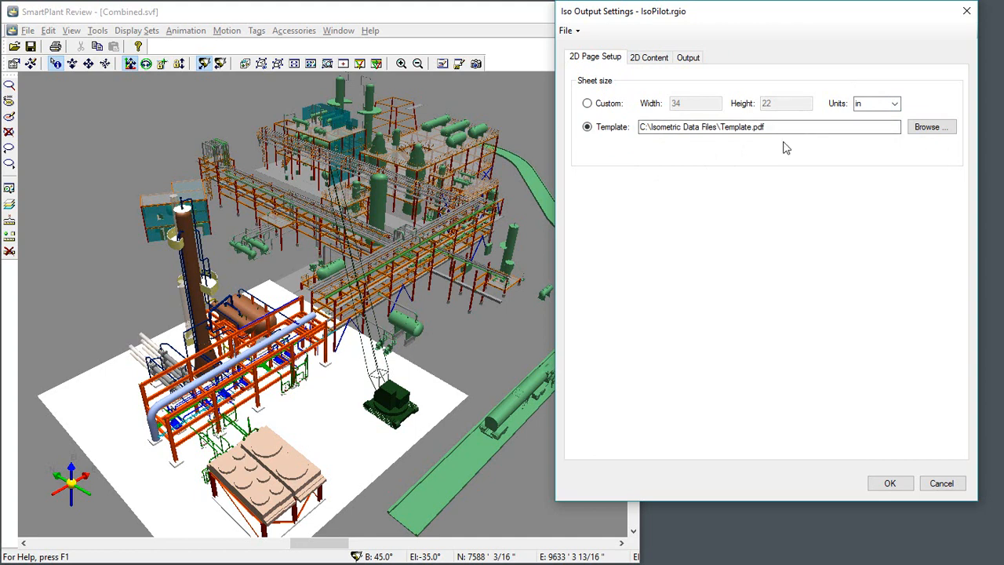
# Step: Examine the 2D content settings for images and labels and the Prepend and Append options for existing Iso drawings
pyautogui.click(657, 61)
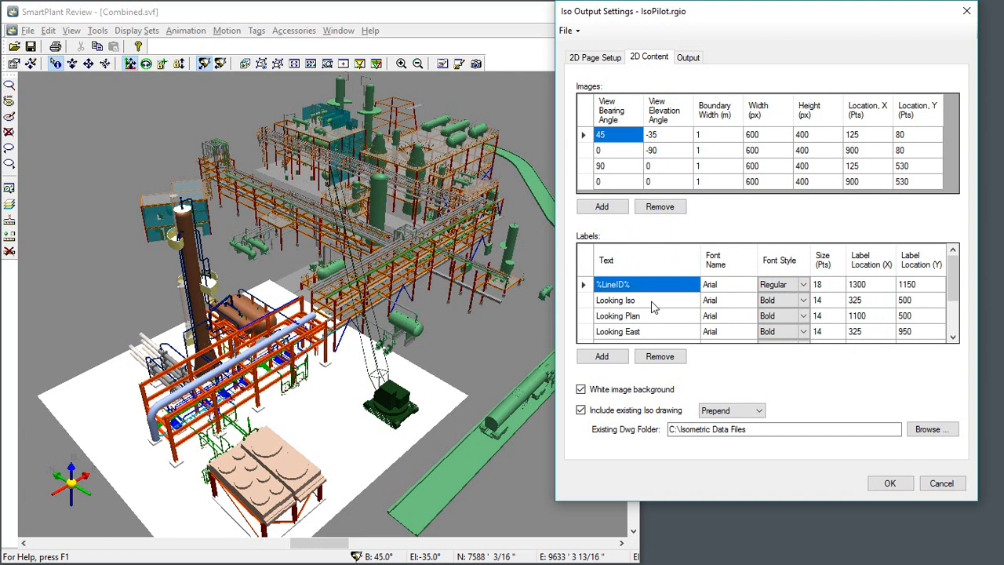
pyautogui.click(592, 407)
pyautogui.click(758, 412)
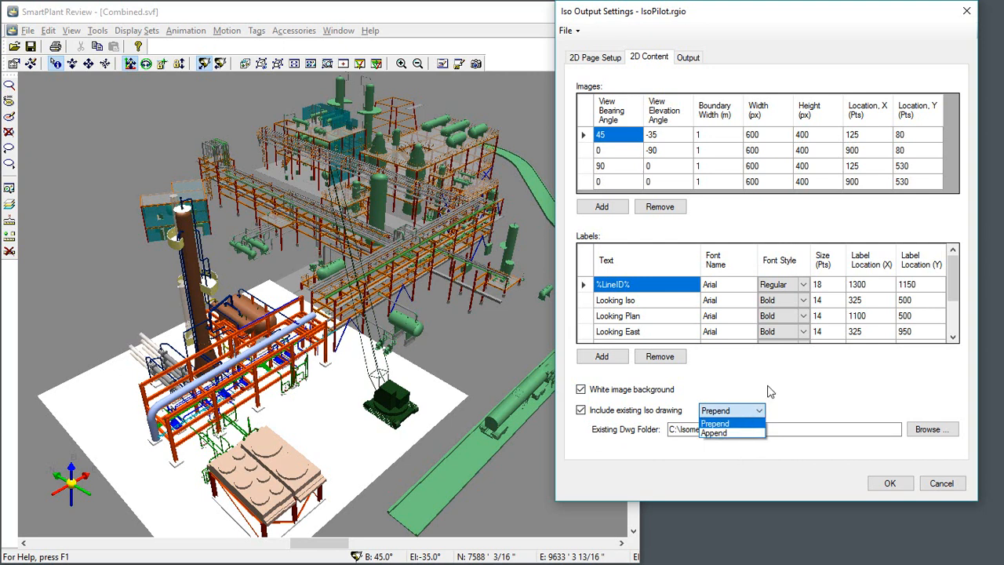
pyautogui.click(770, 392)
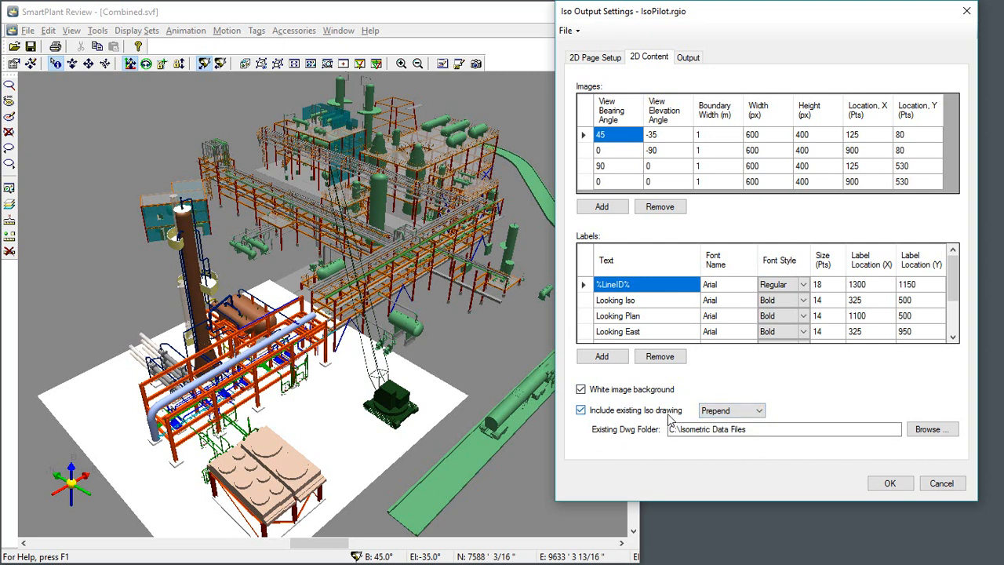
# Step: Examine the 2D and 3D output folder, filename prefix and suffix settings, and cancel the Iso Output settings
pyautogui.click(689, 59)
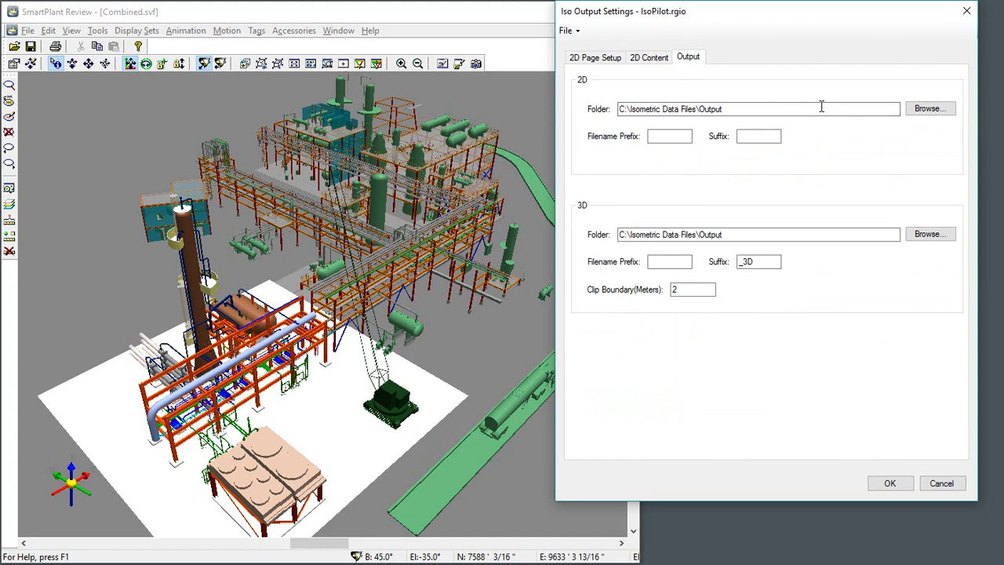
pyautogui.click(663, 136)
pyautogui.click(748, 138)
pyautogui.click(944, 483)
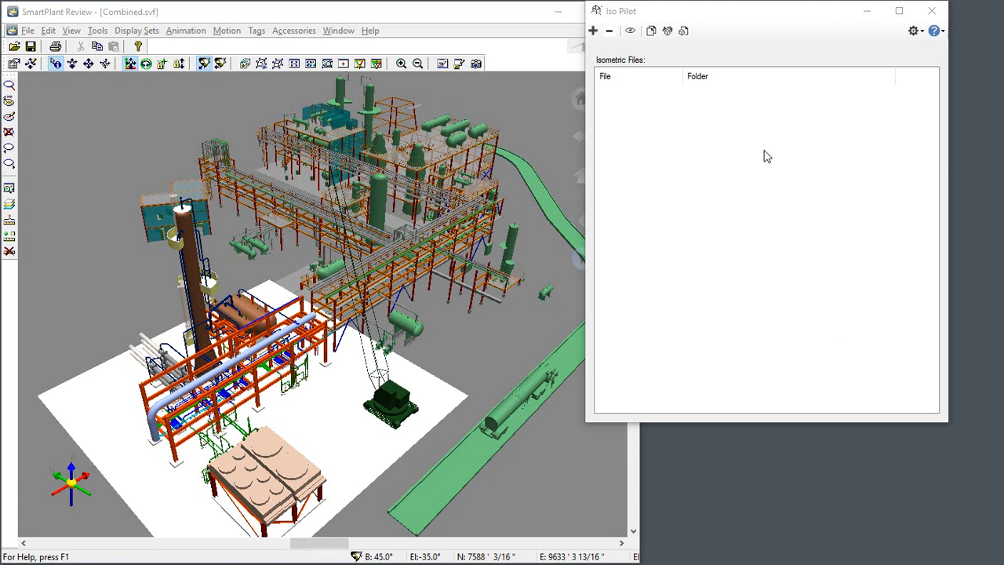
# Step: Add 03-MS-1001.pcf, WC380402.idf and WC400105.idf from the Isometric Data Files folder to the isometric files list
pyautogui.click(594, 34)
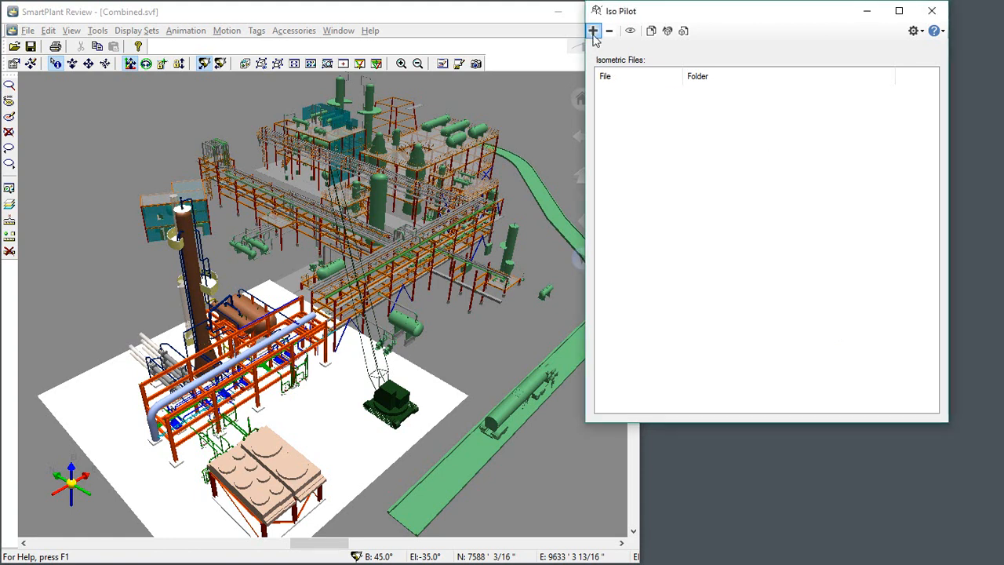
pyautogui.click(594, 35)
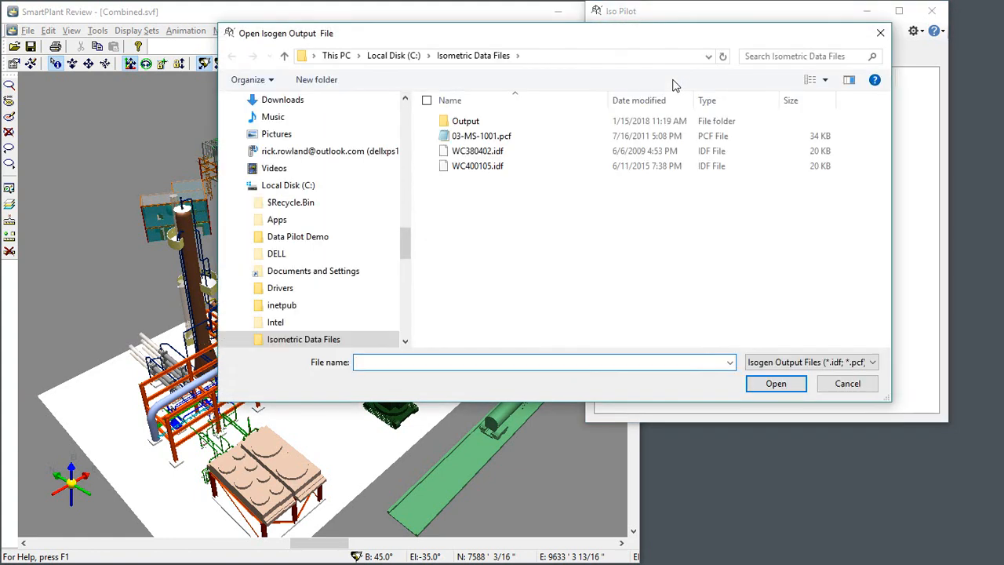
pyautogui.click(502, 143)
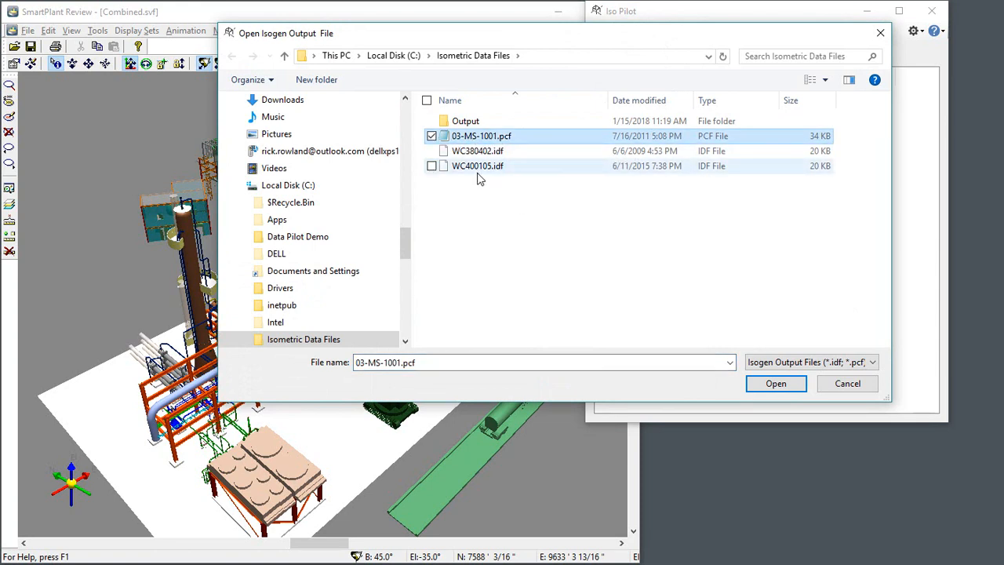
pyautogui.keyDown('shift'); pyautogui.click(479, 168); pyautogui.keyUp('shift')
pyautogui.click(775, 383)
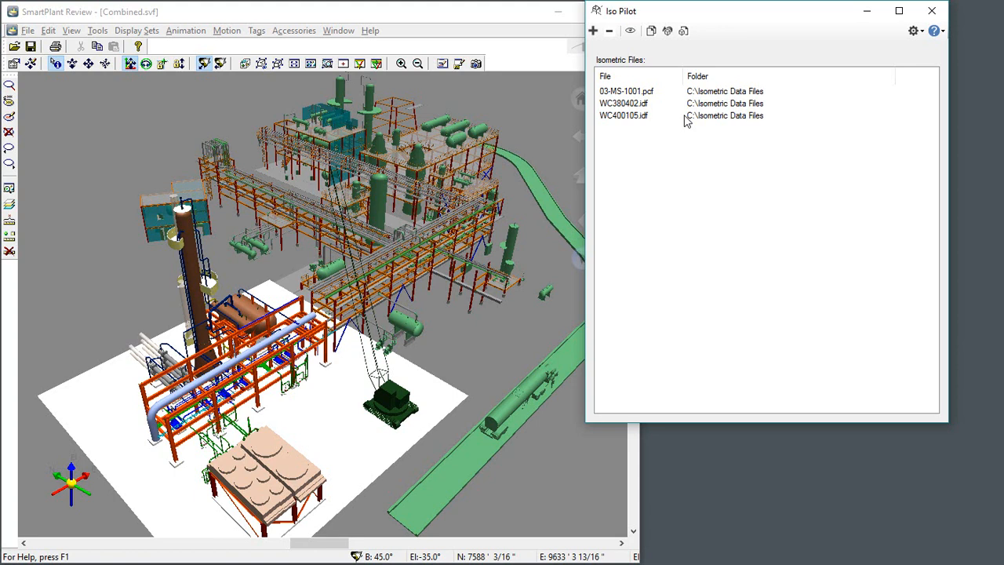
# Step: Run Review Iso on 03-MS-1001.pcf and move the Iso Review window clear of the highlighted piping in the model
pyautogui.click(632, 93)
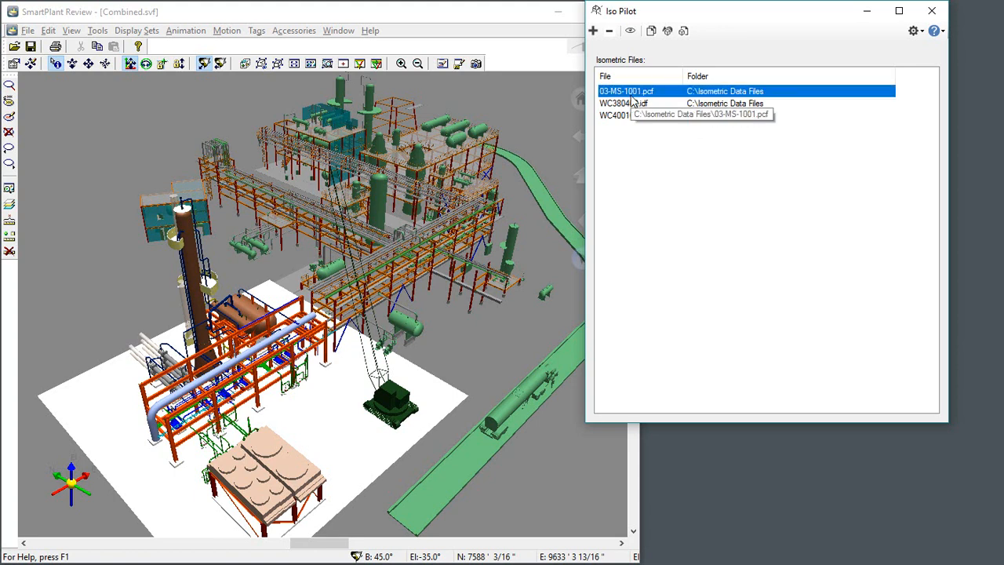
pyautogui.click(631, 32)
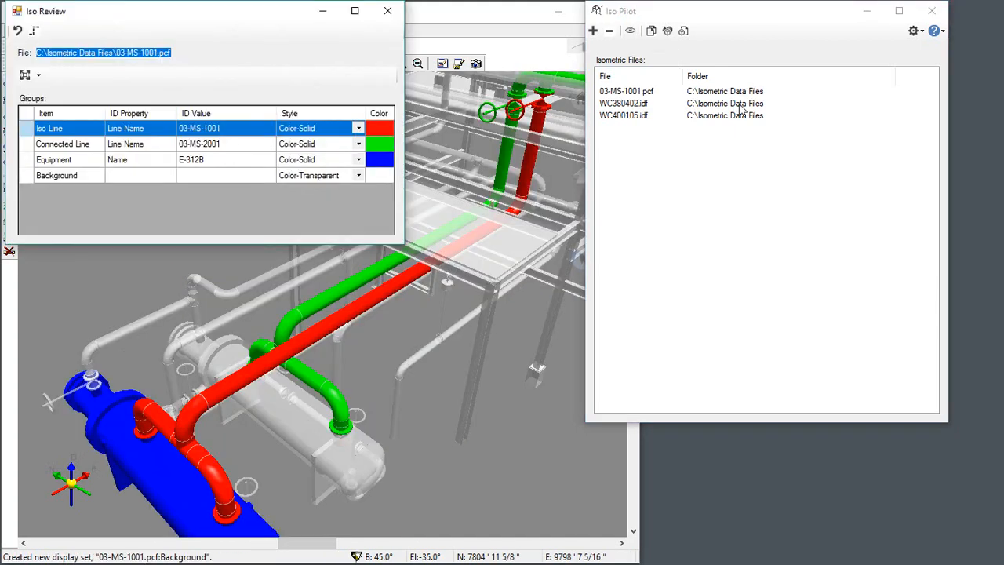
pyautogui.moveTo(256, 14); pyautogui.dragTo(802, 184)
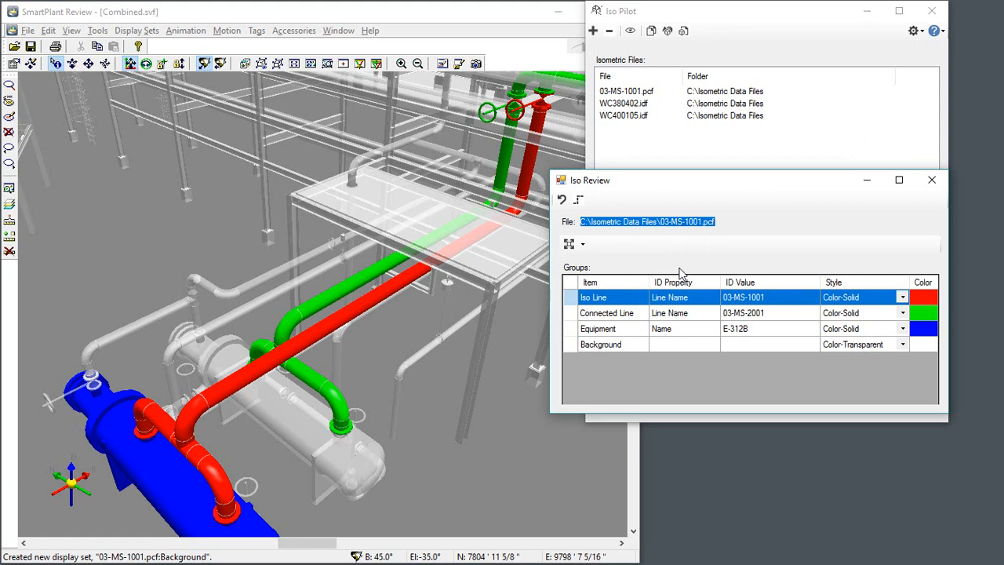
# Step: Set the Connected Line group's style to Color-Transparent and its color to yellow
pyautogui.click(944, 434)
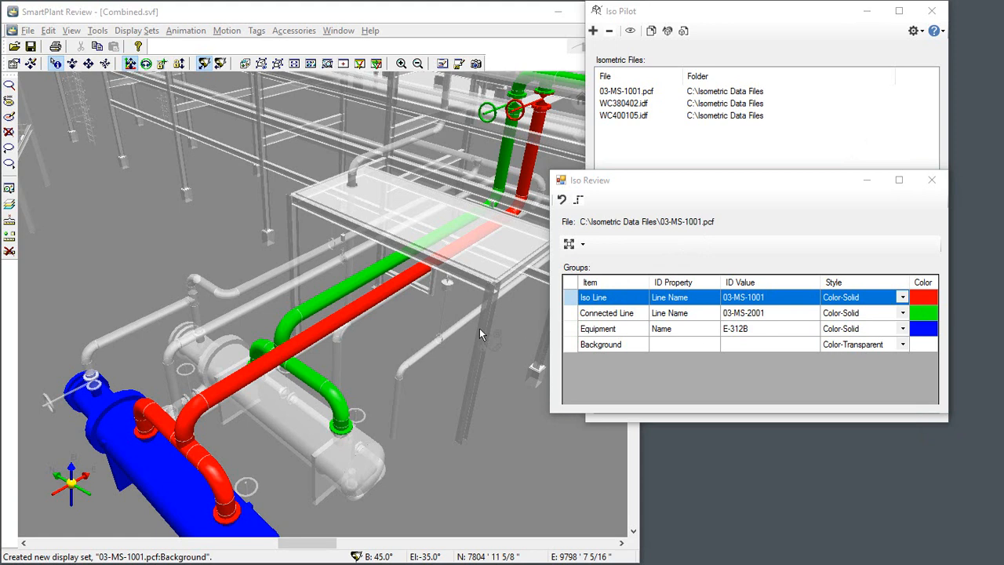
pyautogui.click(902, 313)
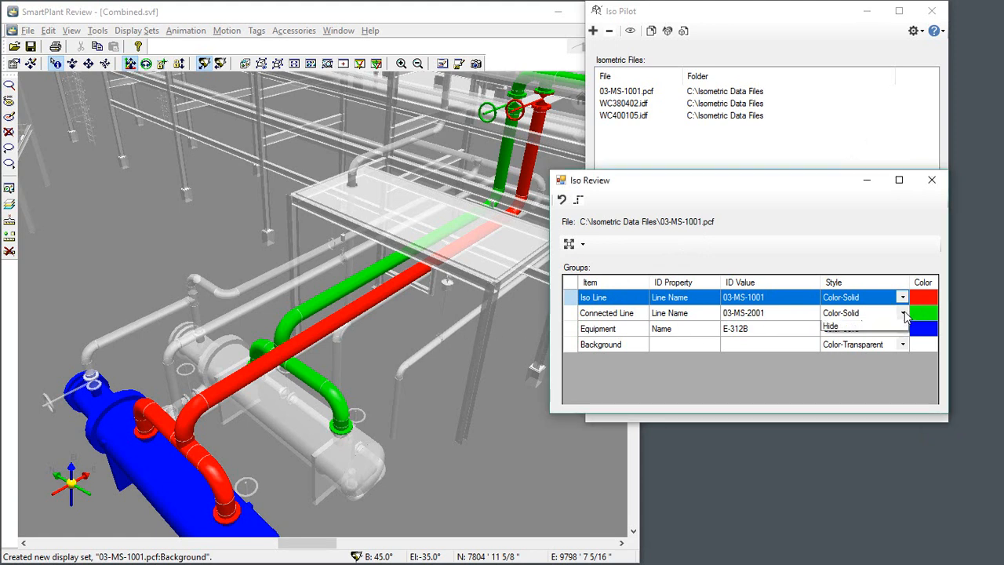
pyautogui.click(853, 345)
pyautogui.click(924, 314)
pyautogui.doubleClick(907, 370)
# Step: Try the Hide style on the Background group and return it to Color-Transparent
pyautogui.click(902, 345)
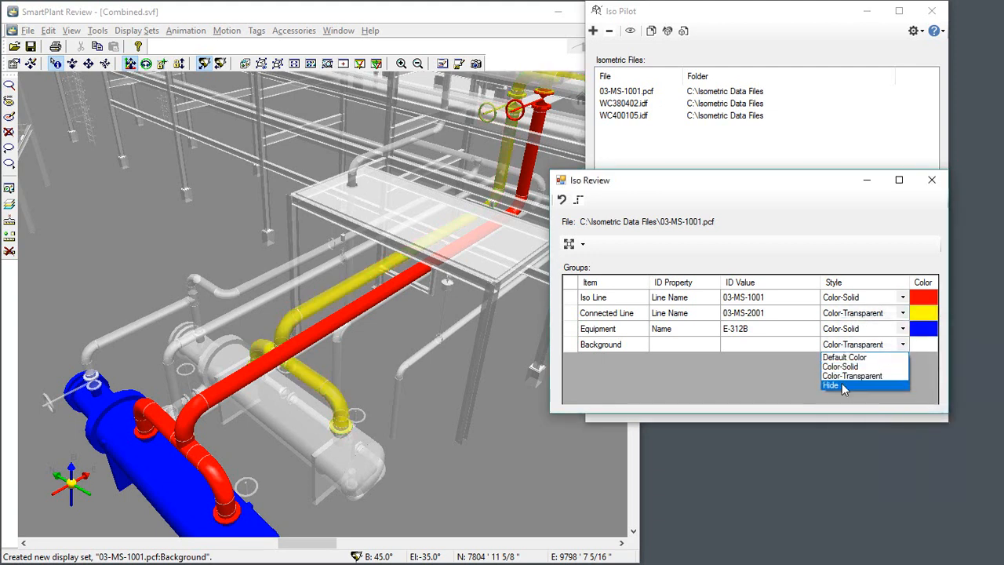
pyautogui.click(844, 386)
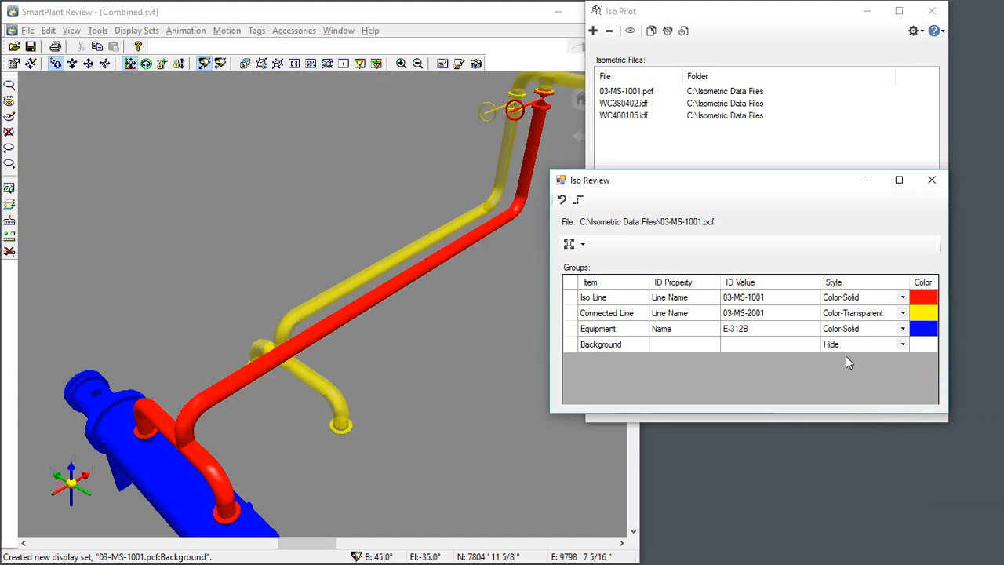
pyautogui.click(902, 345)
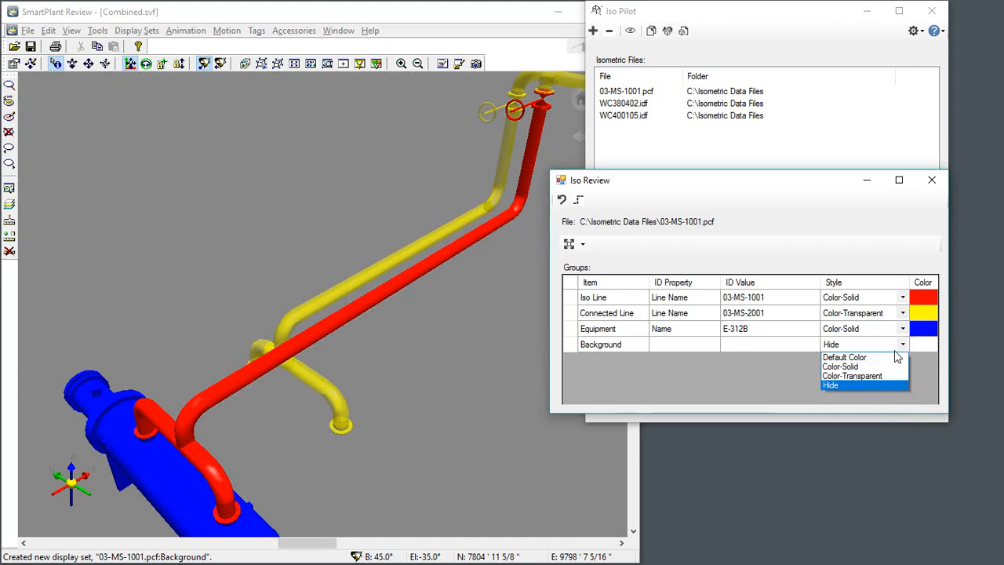
pyautogui.click(864, 374)
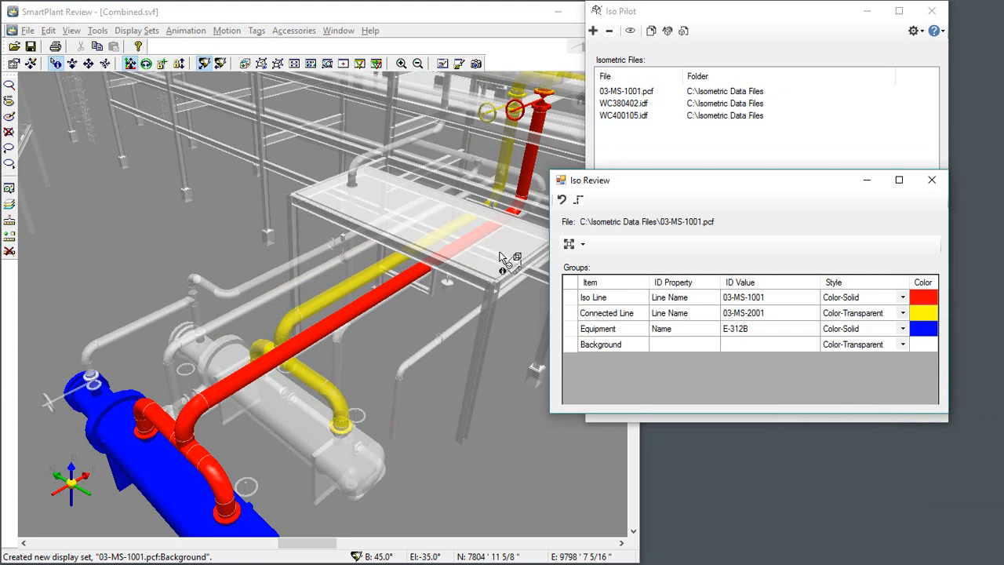
# Step: Clip the main view to the volume of the Iso Line group, and extend the clip volume to include the Equipment group
pyautogui.click(575, 300)
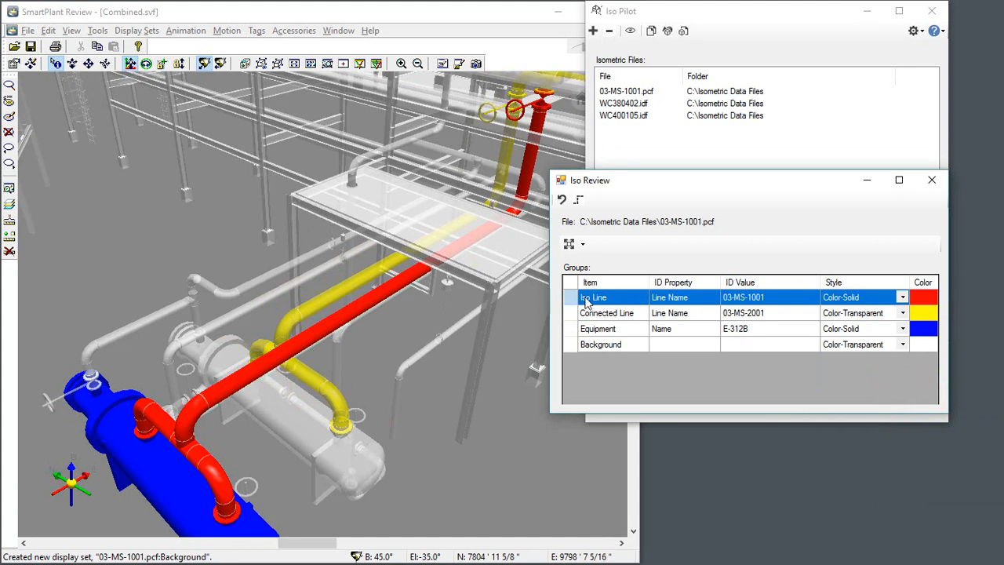
pyautogui.click(583, 245)
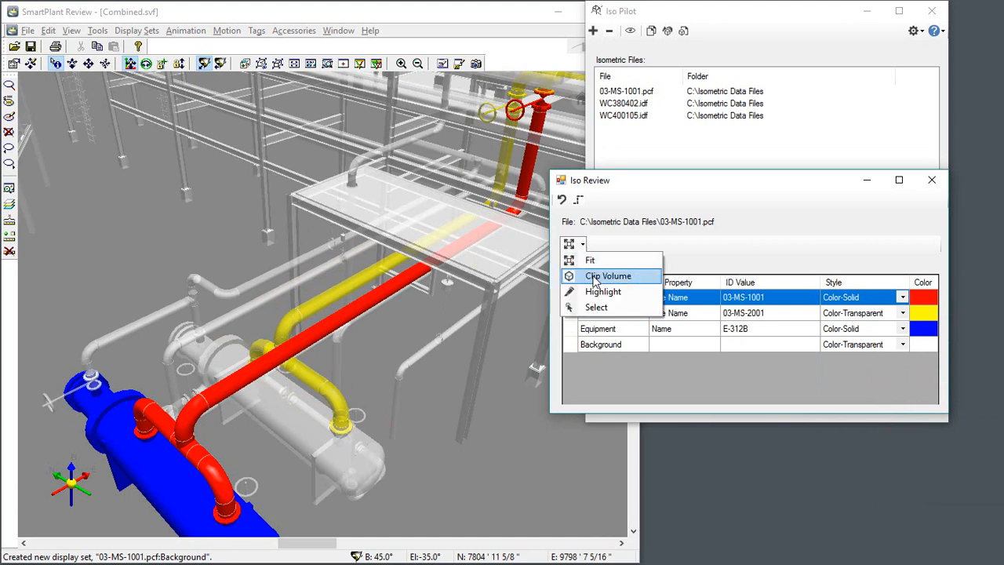
pyautogui.click(594, 276)
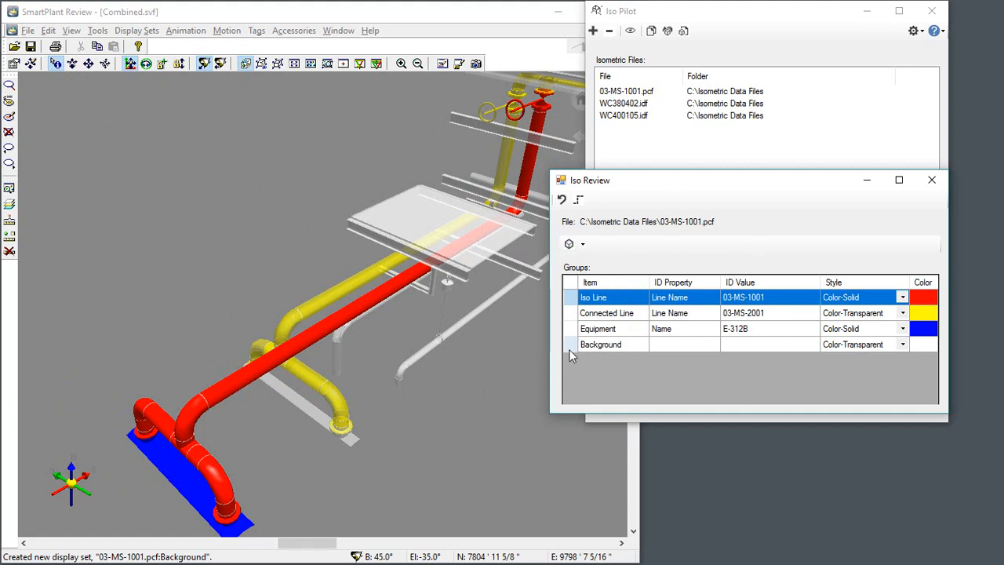
pyautogui.keyDown('ctrl'); pyautogui.click(571, 329); pyautogui.keyUp('ctrl')
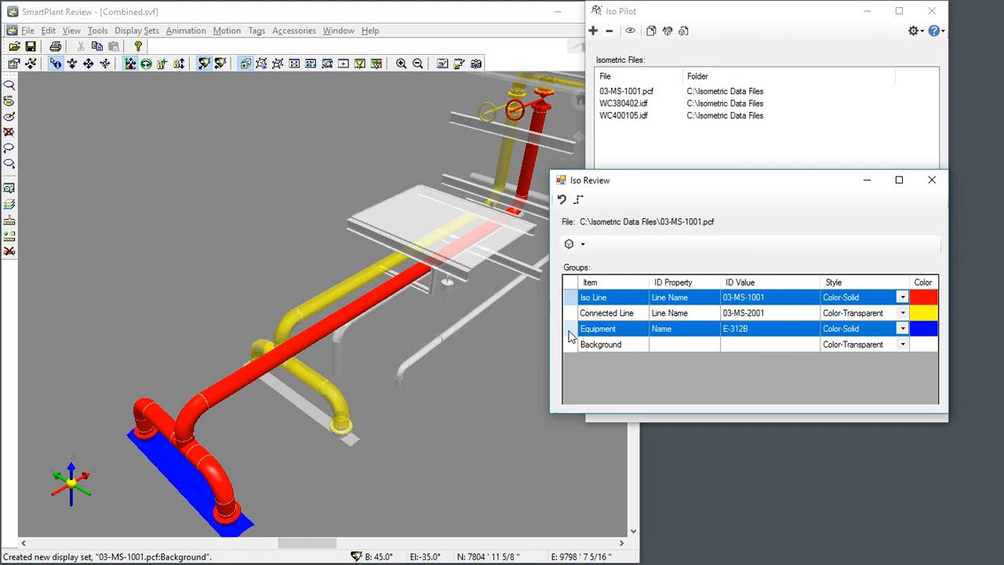
pyautogui.click(570, 246)
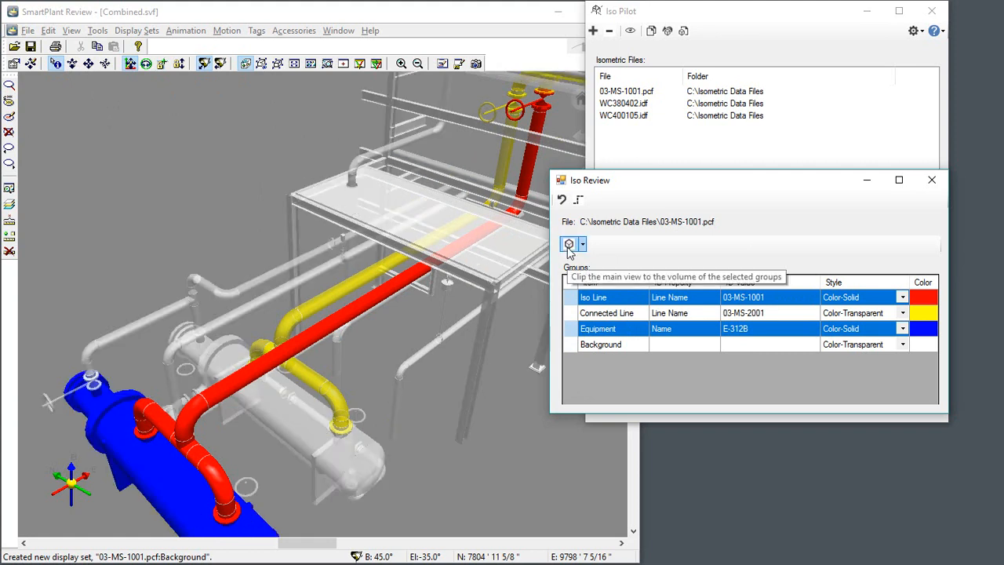
# Step: Fit the main view to the Iso Line and Equipment groups and orbit the model to a lower viewing angle
pyautogui.click(583, 245)
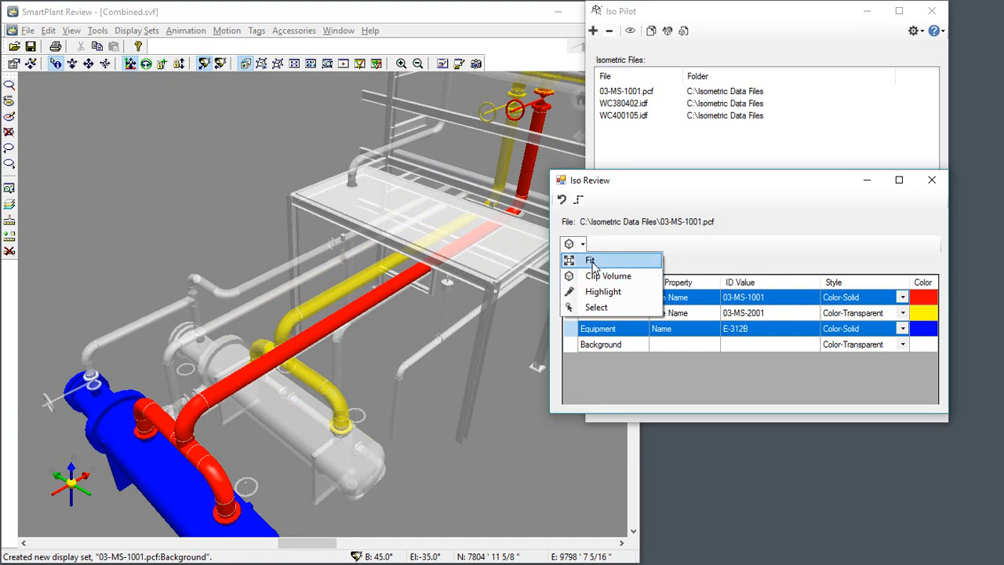
pyautogui.click(591, 261)
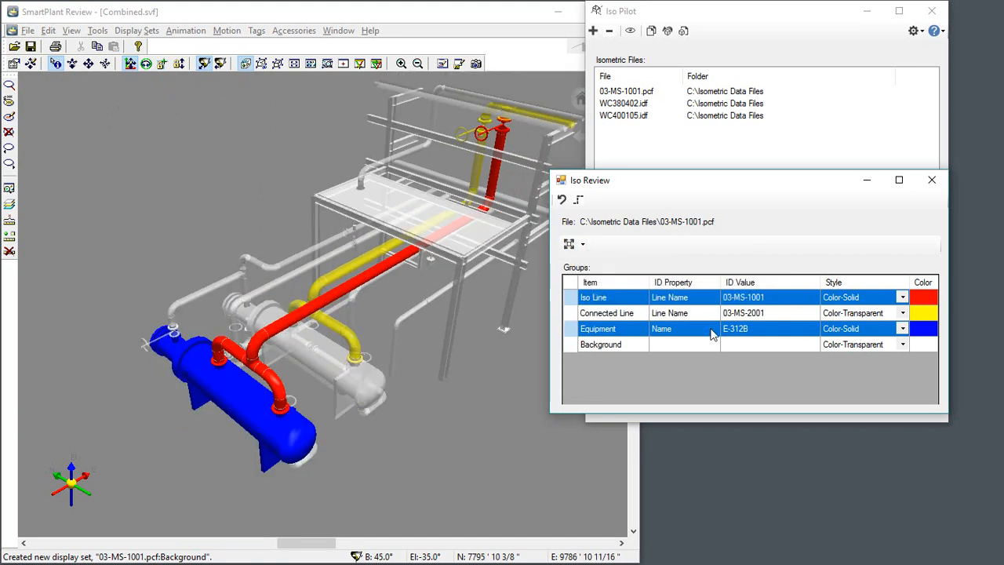
pyautogui.click(473, 19)
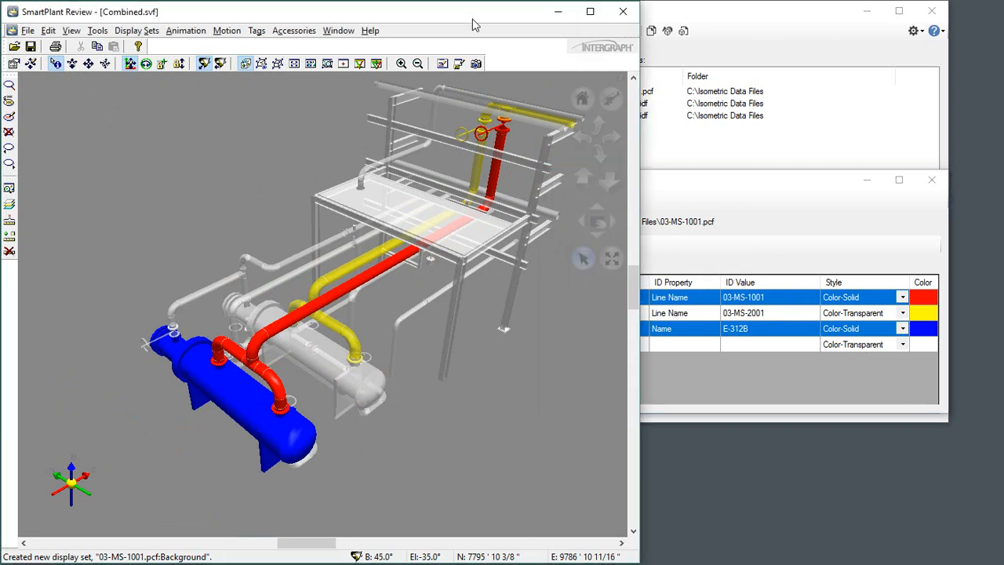
pyautogui.click(608, 100)
pyautogui.moveTo(322, 305); pyautogui.dragTo(345, 279, button='middle')
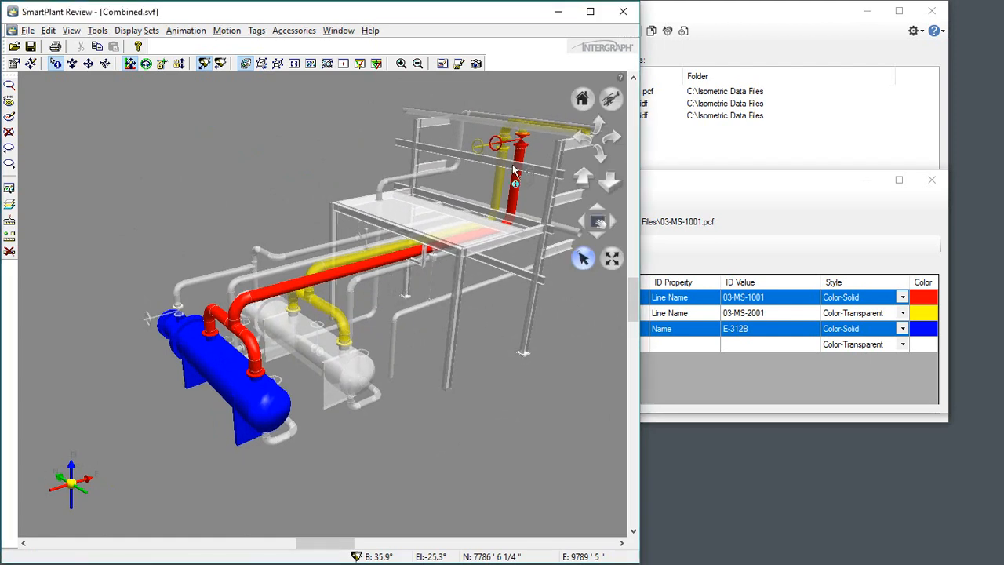
# Step: Highlight the Iso Line and Equipment groups in the model, and make them the selected objects with the Select action
pyautogui.click(738, 192)
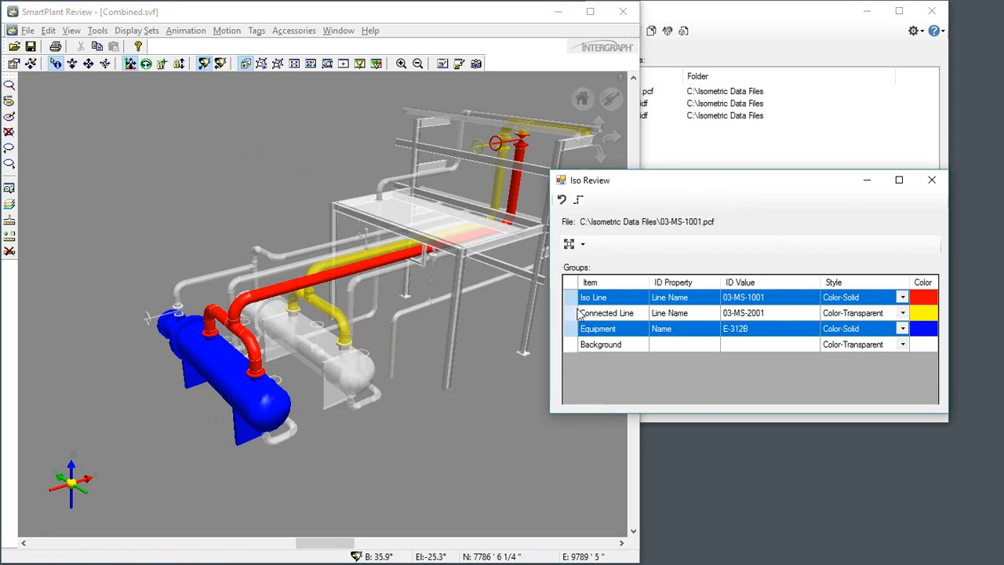
pyautogui.click(582, 244)
pyautogui.click(593, 292)
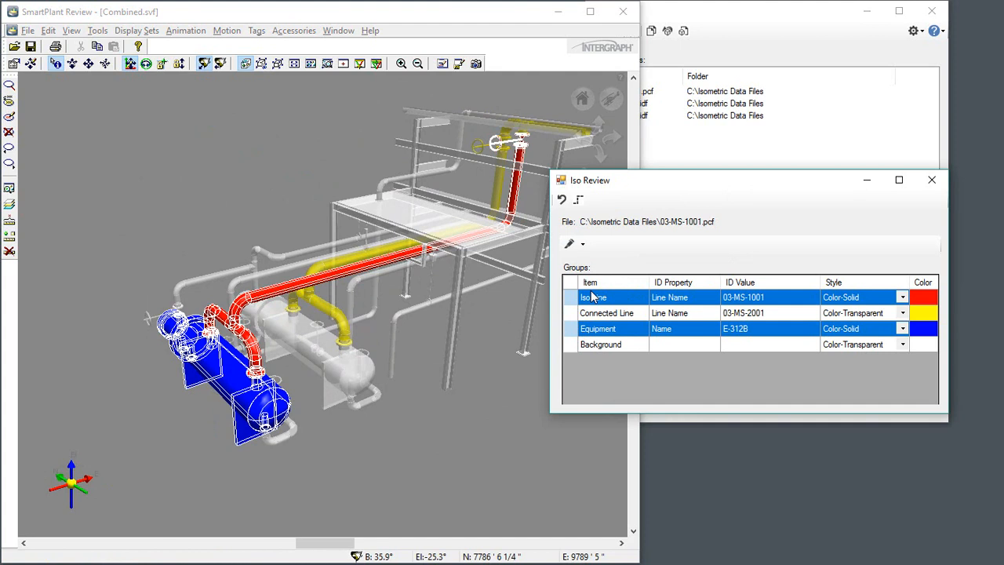
pyautogui.click(581, 244)
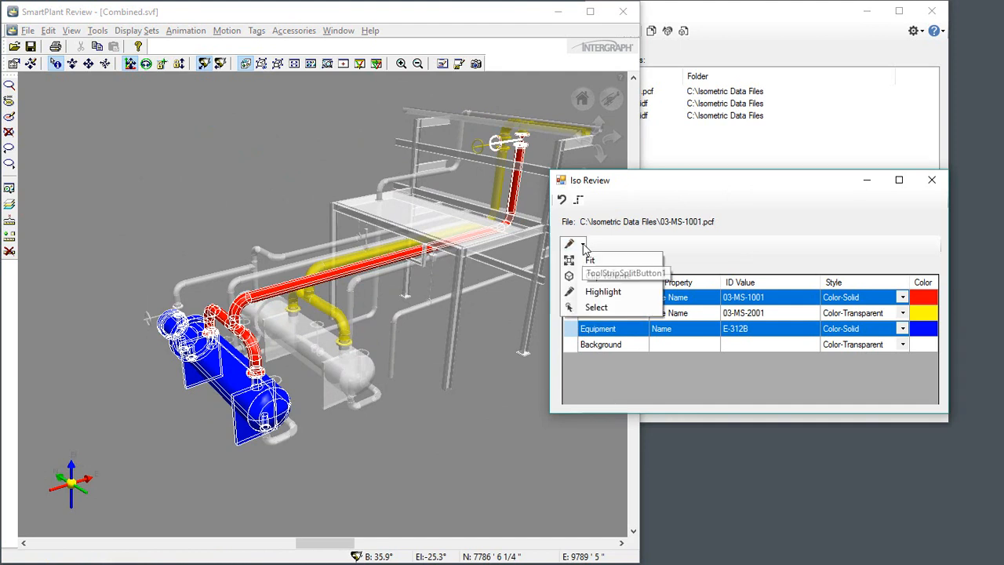
pyautogui.click(596, 308)
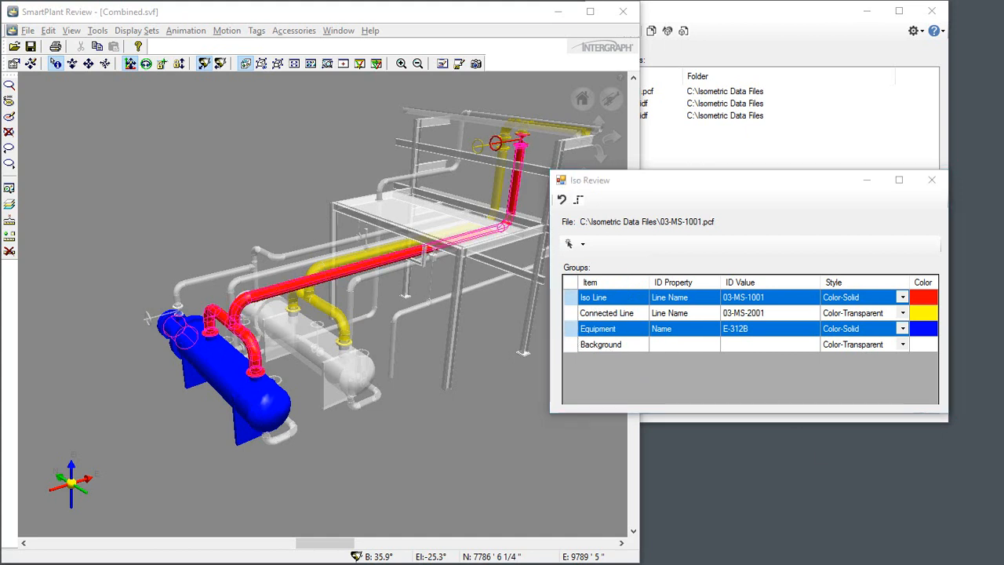
# Step: Show the Iso Parts list for 03-MS-1001.pcf and move the Iso Review window up so the whole list fits on screen
pyautogui.click(579, 201)
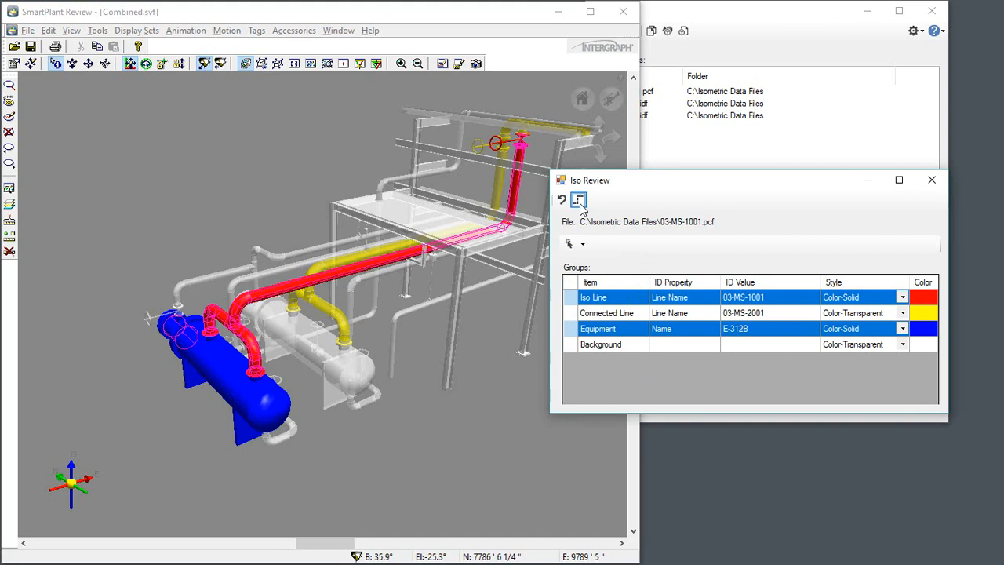
pyautogui.click(581, 202)
pyautogui.moveTo(687, 186); pyautogui.dragTo(683, 30)
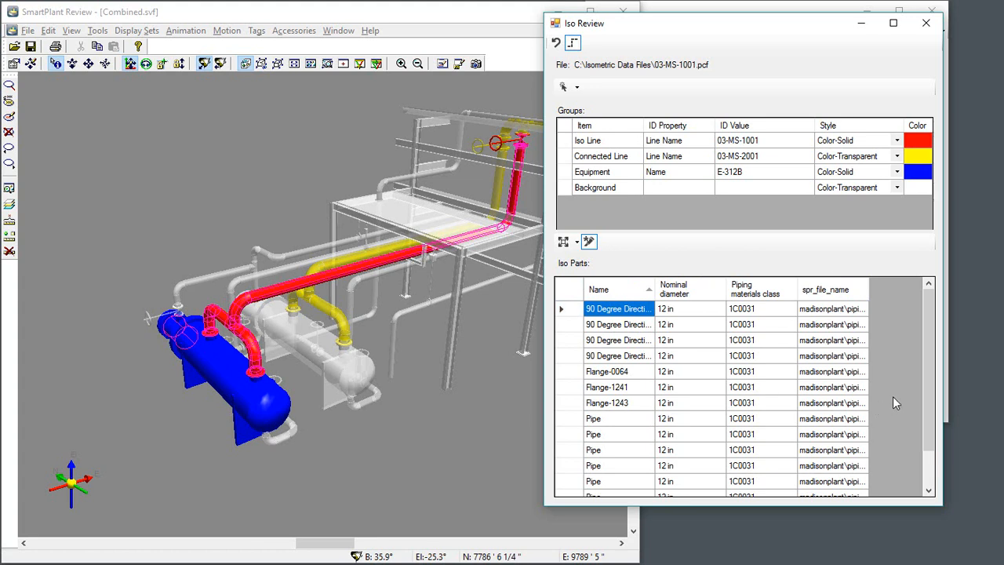
# Step: Sort the Iso Parts by name in descending order and fit the main view to part VG3-0016
pyautogui.click(620, 288)
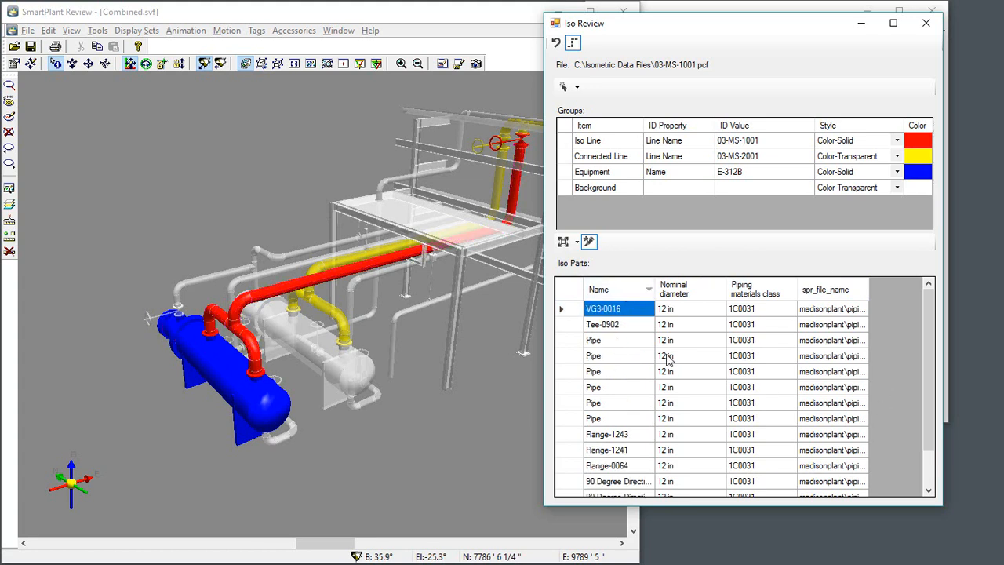
pyautogui.click(570, 310)
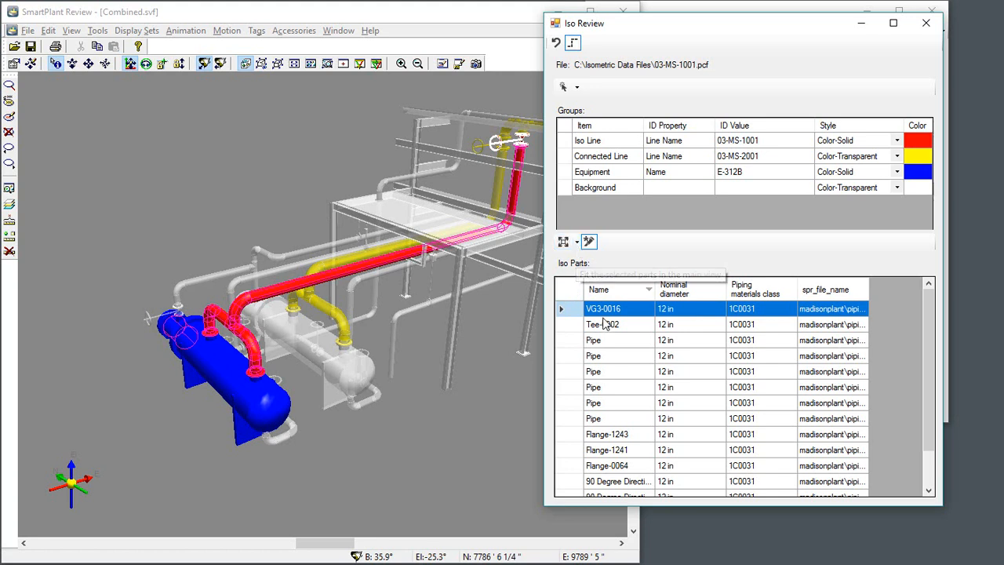
pyautogui.click(577, 242)
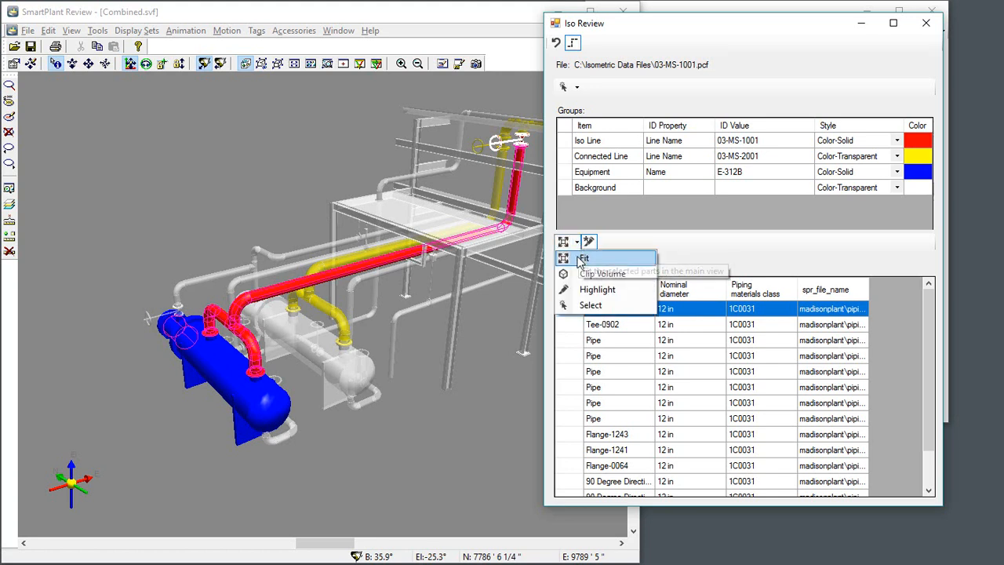
pyautogui.click(585, 259)
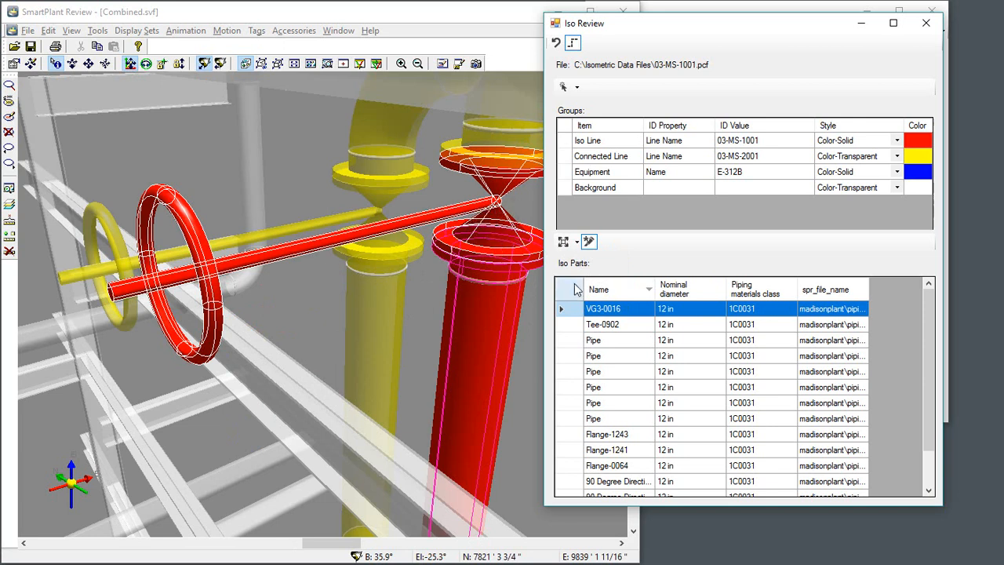
# Step: Fit the main view to the Iso Line group
pyautogui.click(568, 141)
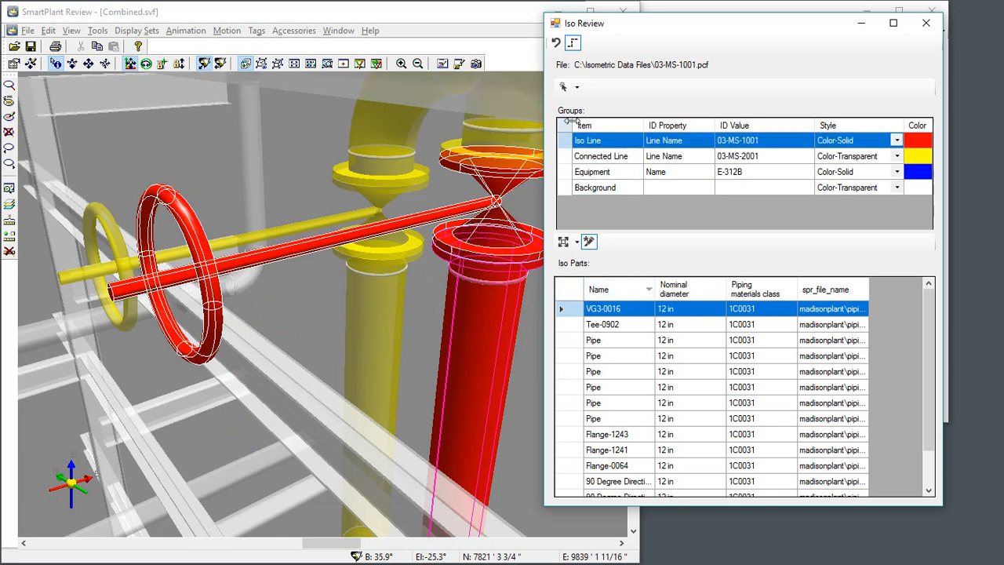
pyautogui.click(577, 87)
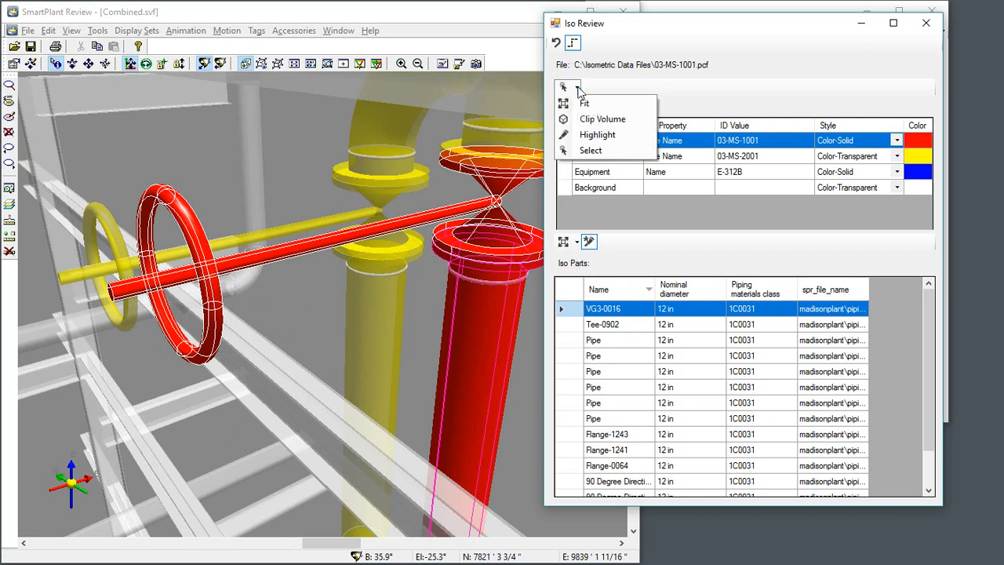
pyautogui.click(586, 104)
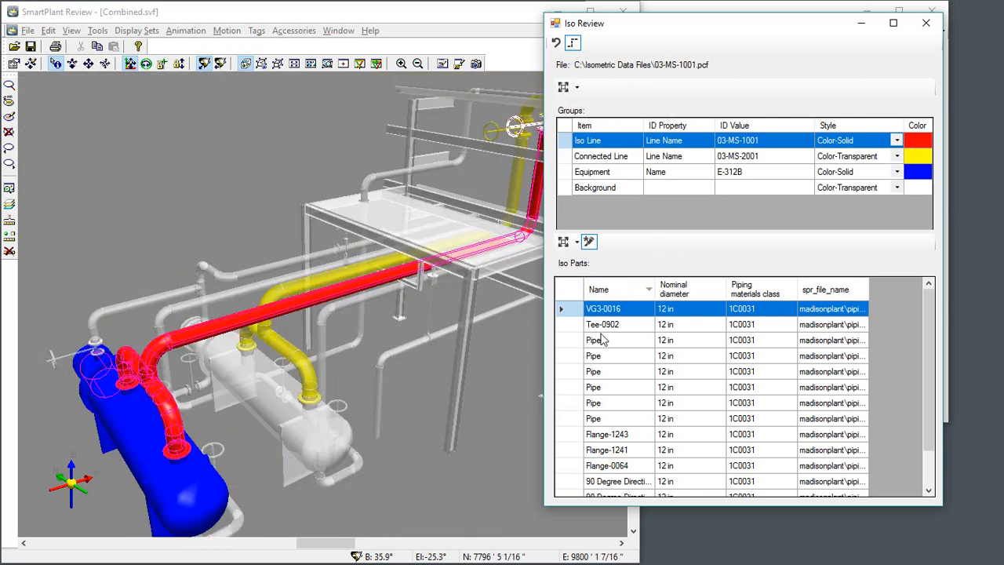
# Step: Highlight the range of Iso Parts from VG3-0016 through the third Pipe, and reduce the selection to VG3-0016 alone
pyautogui.click(576, 243)
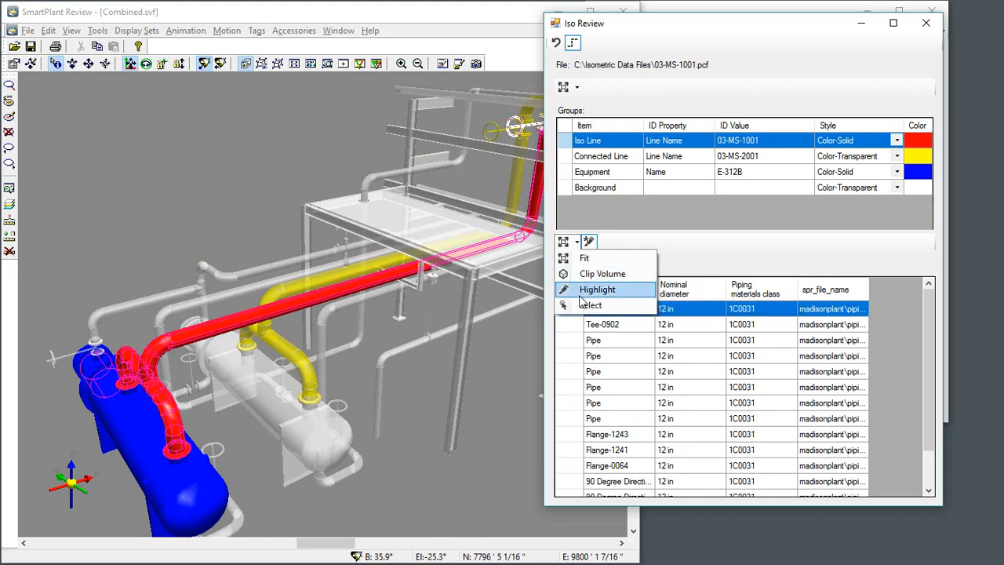
pyautogui.click(683, 239)
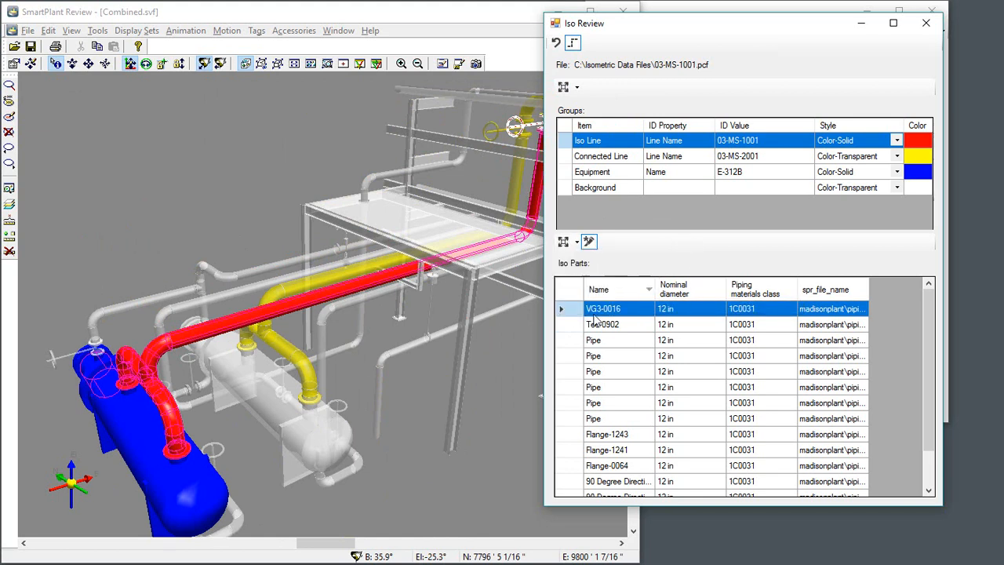
pyautogui.keyDown('shift'); pyautogui.click(571, 373); pyautogui.keyUp('shift')
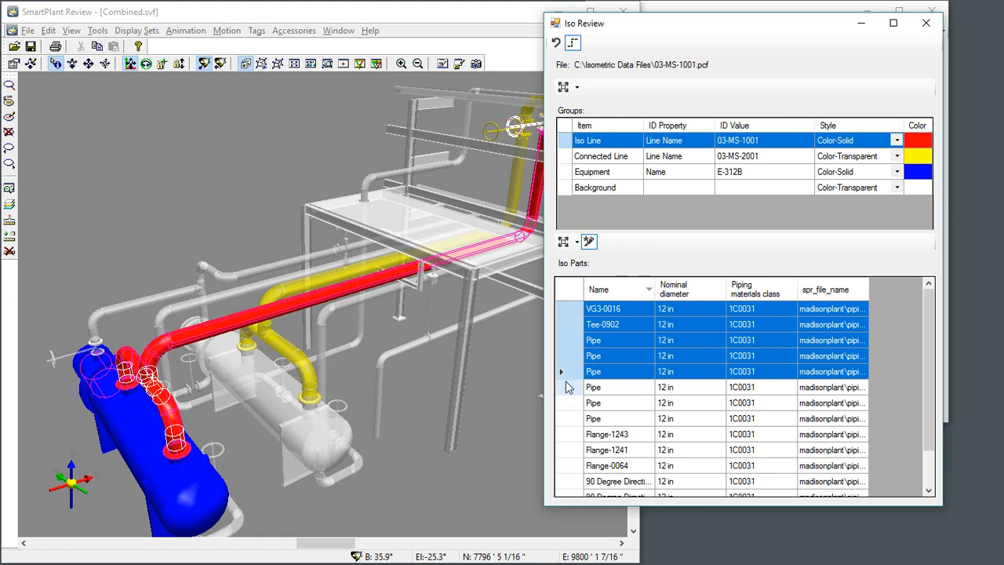
pyautogui.click(569, 311)
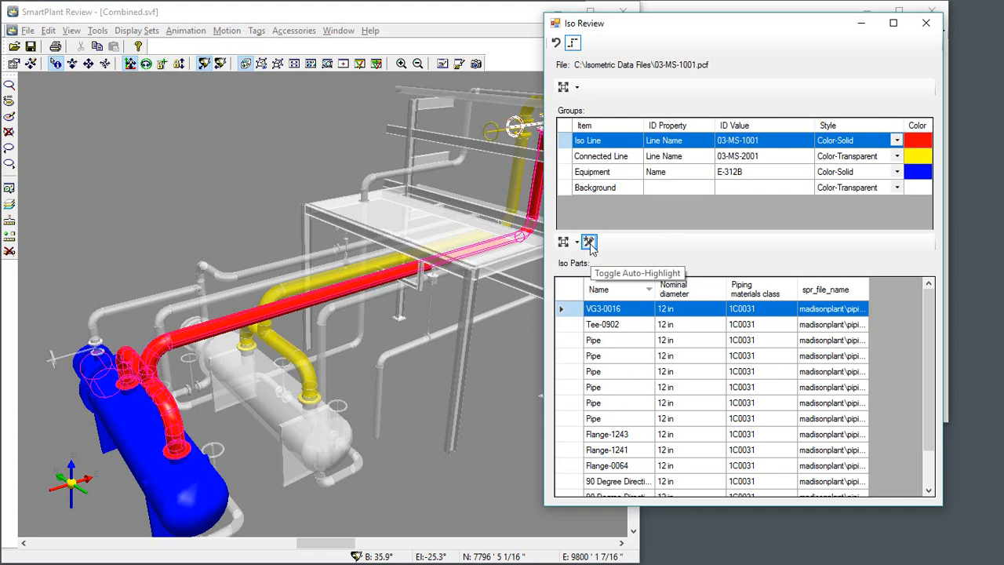
# Step: Use Auto-Highlight to locate individual Pipe parts and Flange-1243 in the model, one at a time
pyautogui.click(590, 243)
pyautogui.click(569, 341)
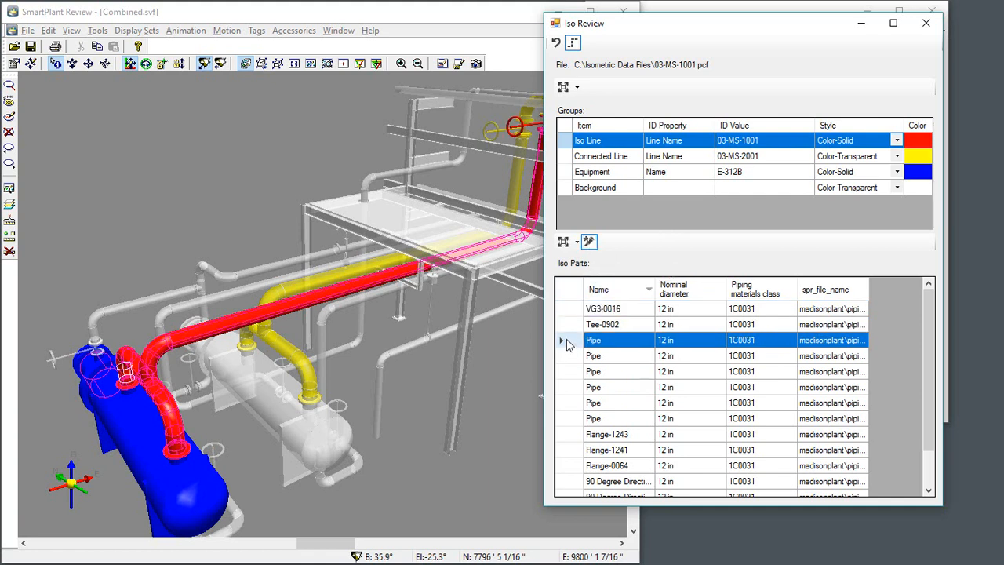
pyautogui.click(569, 440)
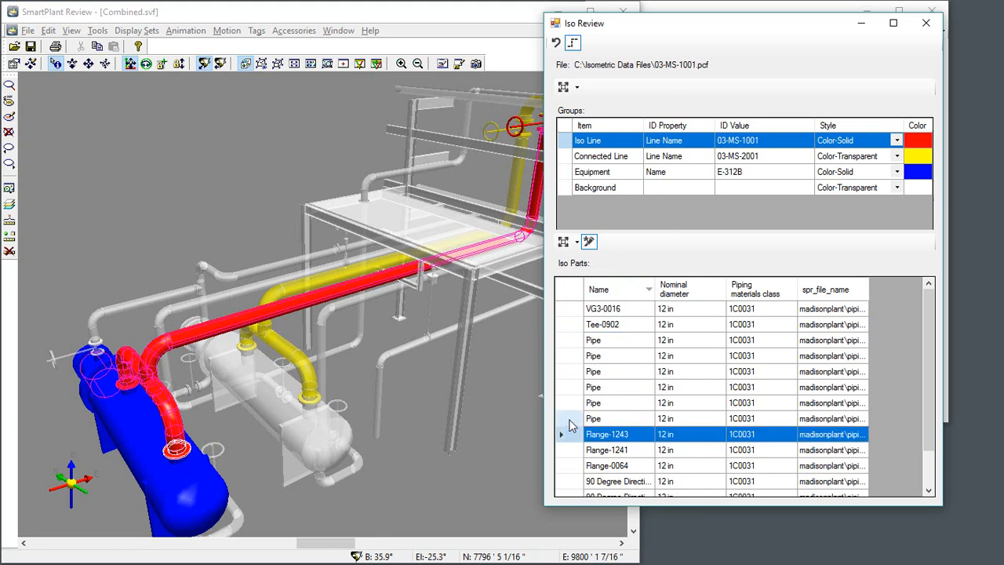
pyautogui.click(571, 421)
pyautogui.click(571, 405)
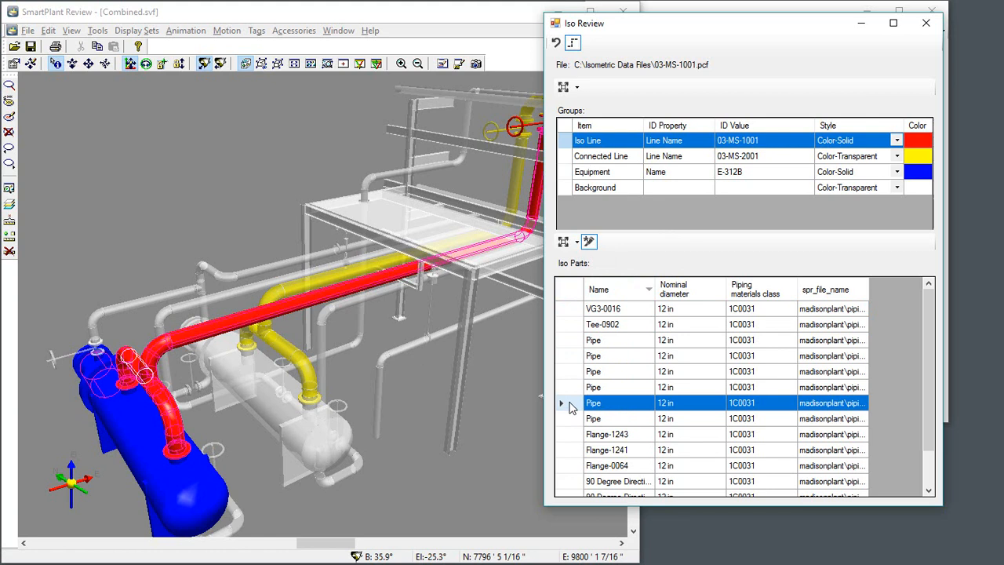
# Step: Locate four more Pipe parts in the model one at a time, working up the Iso Parts list to the first Pipe
pyautogui.click(571, 387)
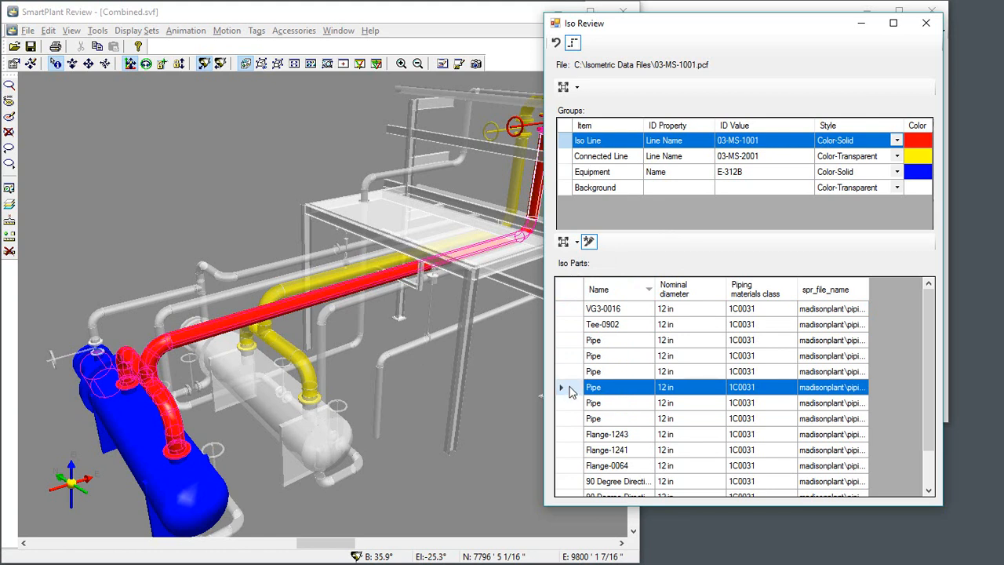
pyautogui.click(569, 372)
pyautogui.click(566, 356)
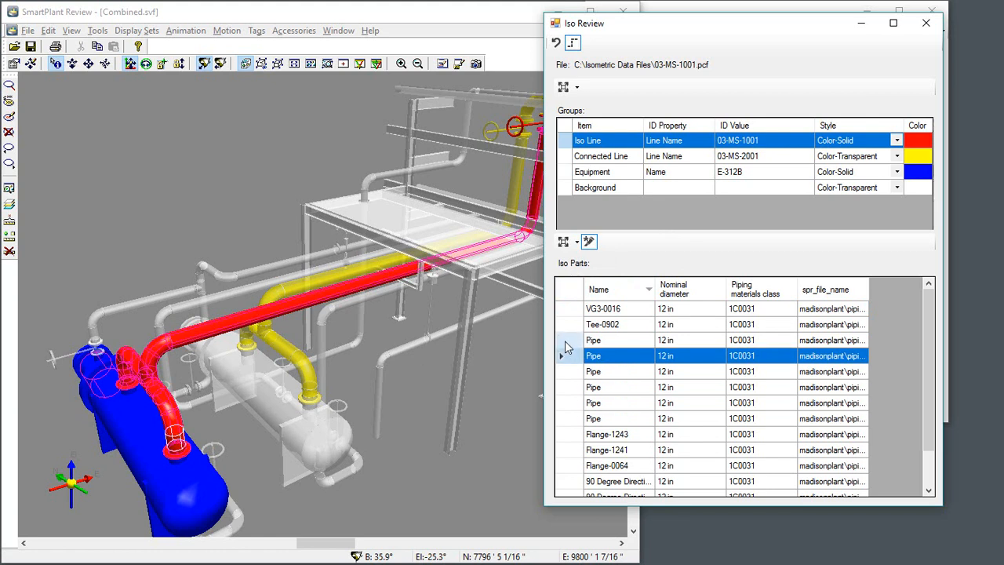
pyautogui.click(565, 339)
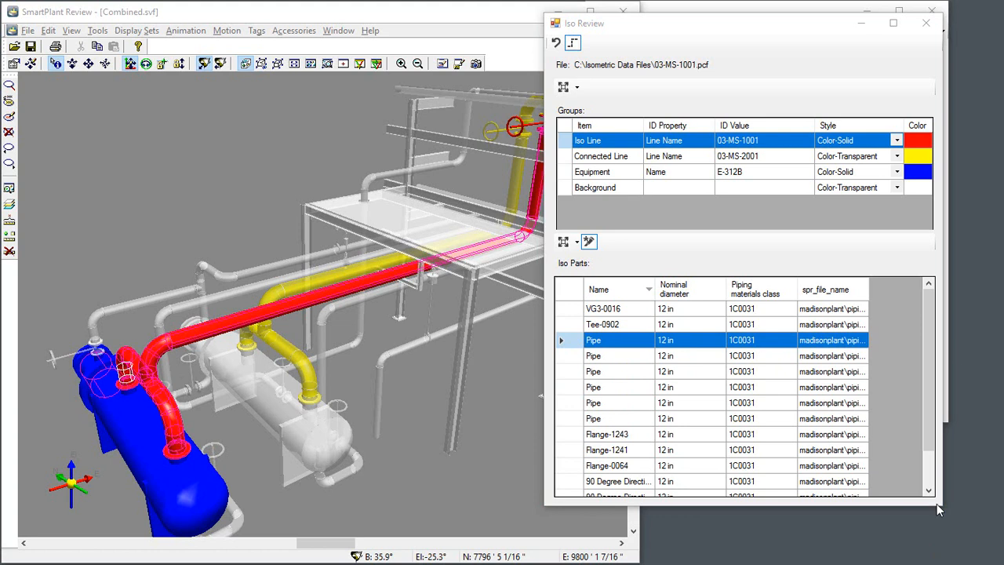
# Step: Close the Iso Review and restore the display of the full plant model
pyautogui.click(928, 25)
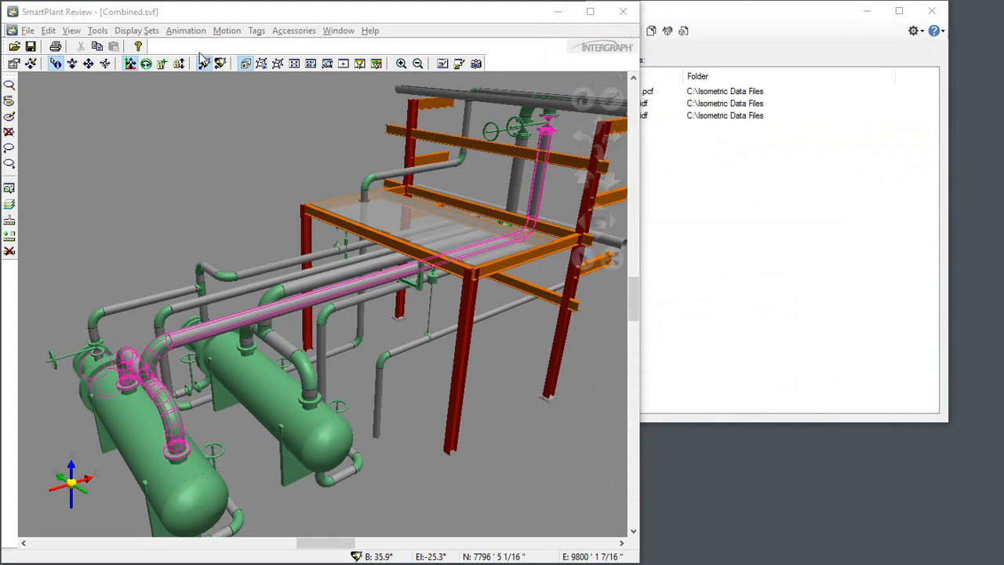
pyautogui.click(247, 68)
pyautogui.click(245, 63)
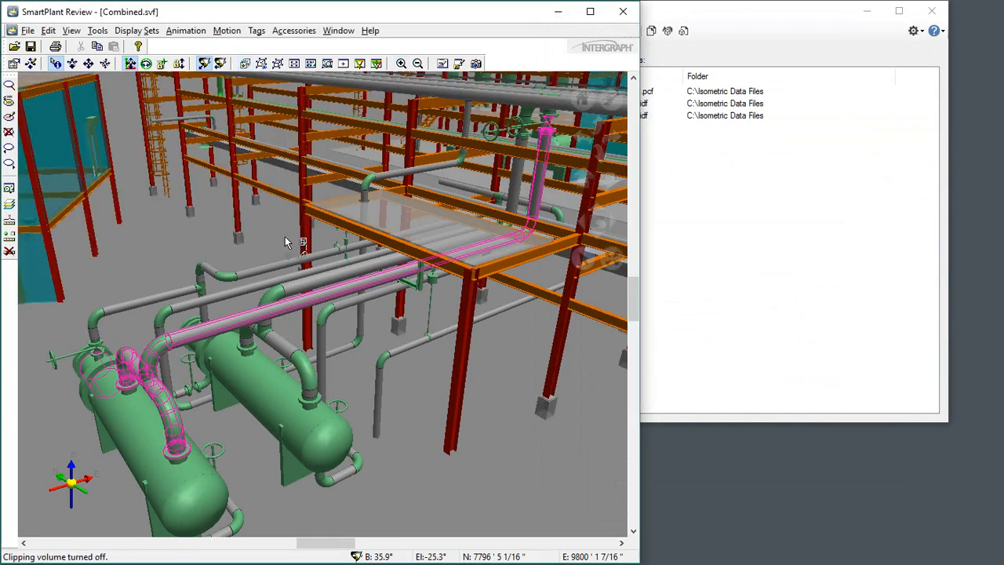
# Step: Export 2D PDF documents for 03-MS-1001.pcf, WC380402.idf and WC400105.idf, and dismiss the results
pyautogui.click(808, 16)
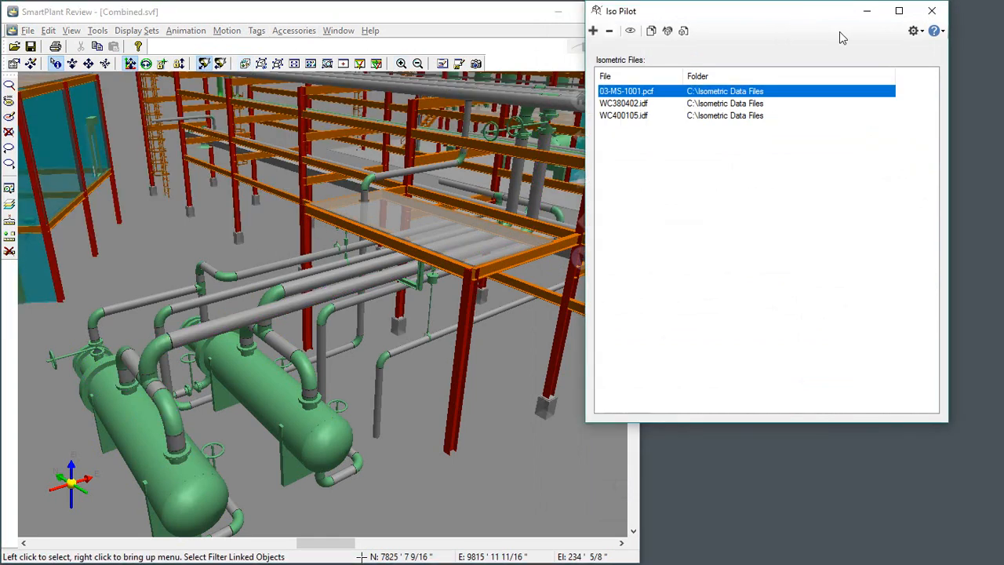
pyautogui.keyDown('shift'); pyautogui.click(633, 116); pyautogui.keyUp('shift')
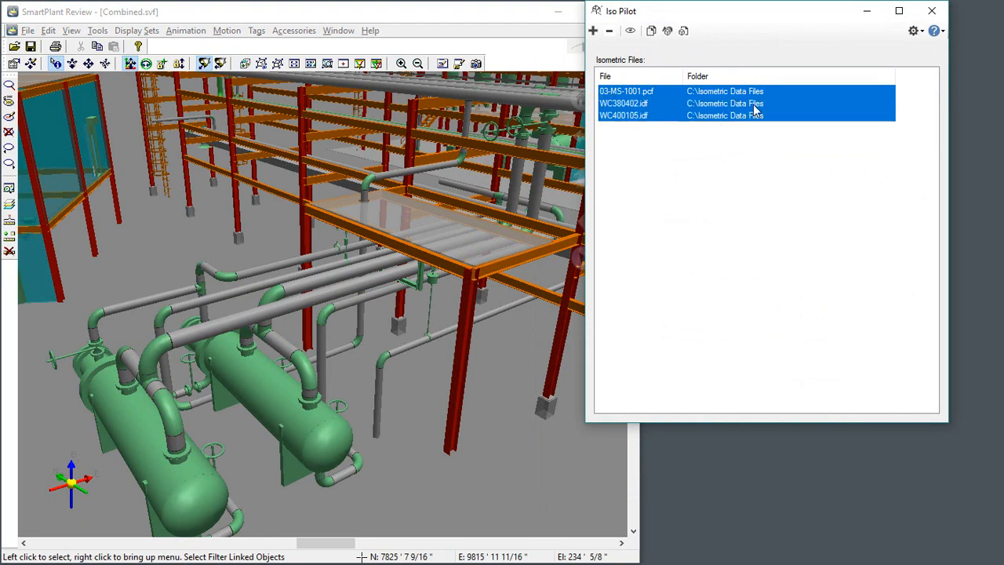
pyautogui.click(650, 32)
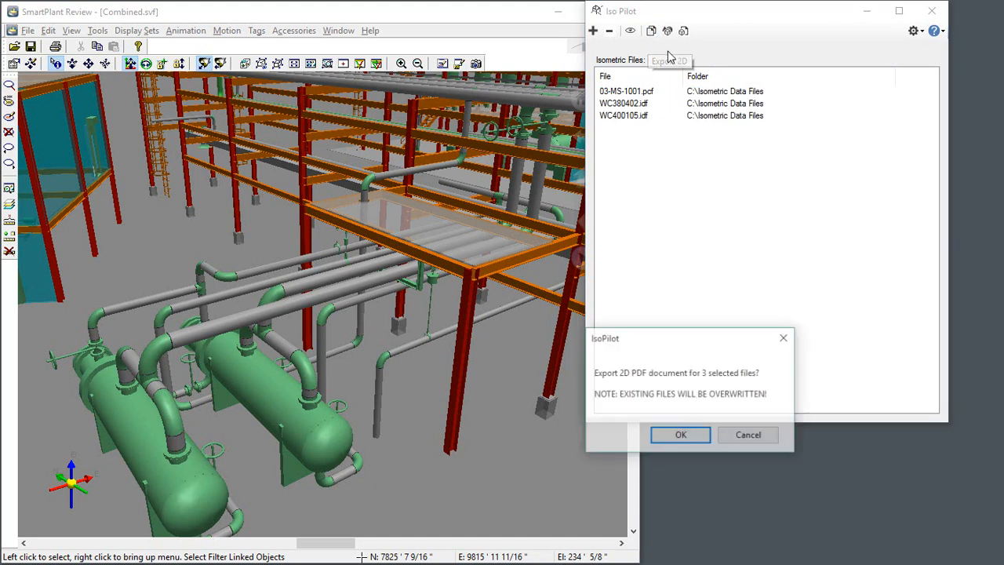
pyautogui.click(680, 435)
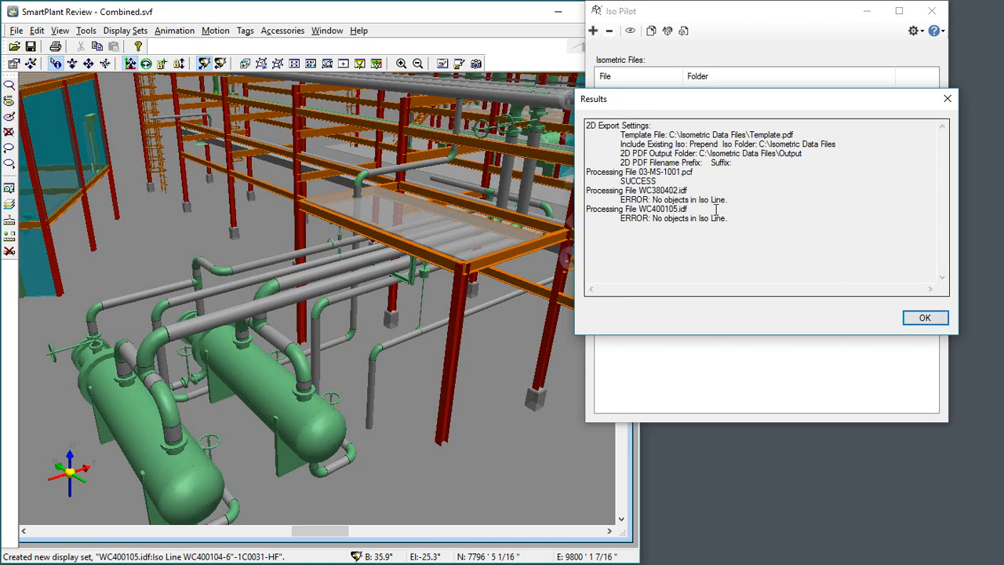
pyautogui.click(924, 317)
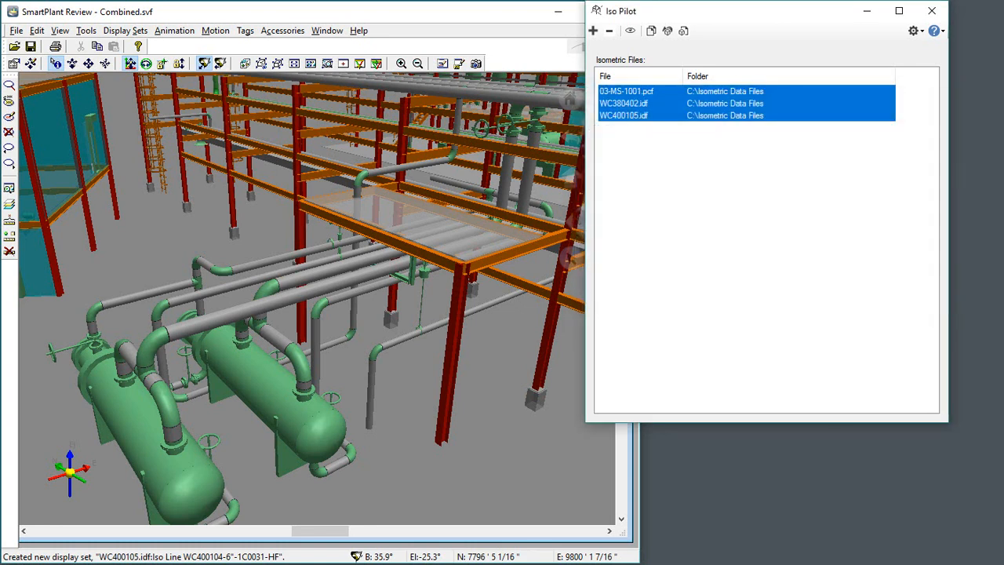
# Step: Switch to File Explorer and open 03-MS-1001_IPLT2D.pdf from the Output folder in Isometric Data Files
pyautogui.hotkey('alt', 'Tab')
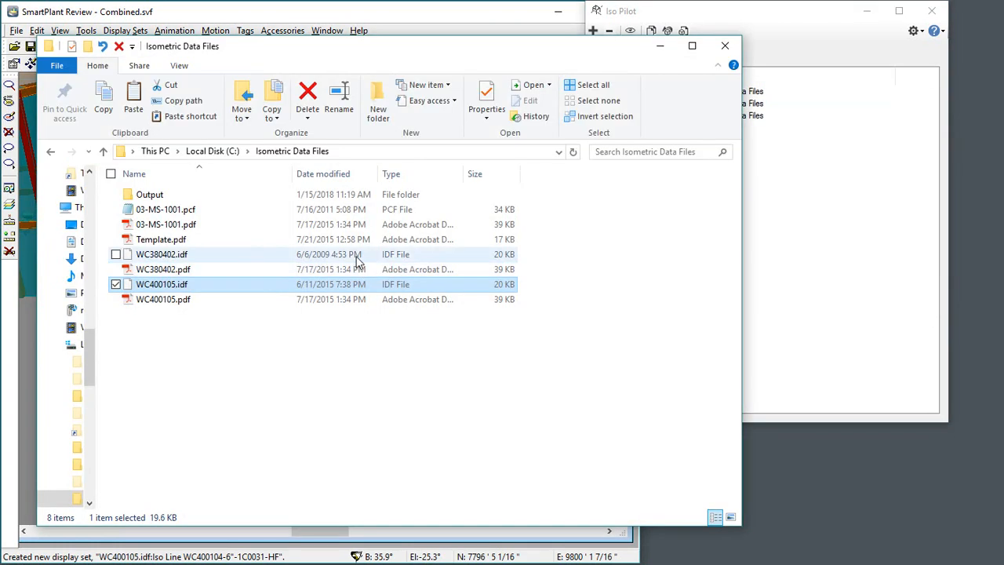
pyautogui.doubleClick(146, 196)
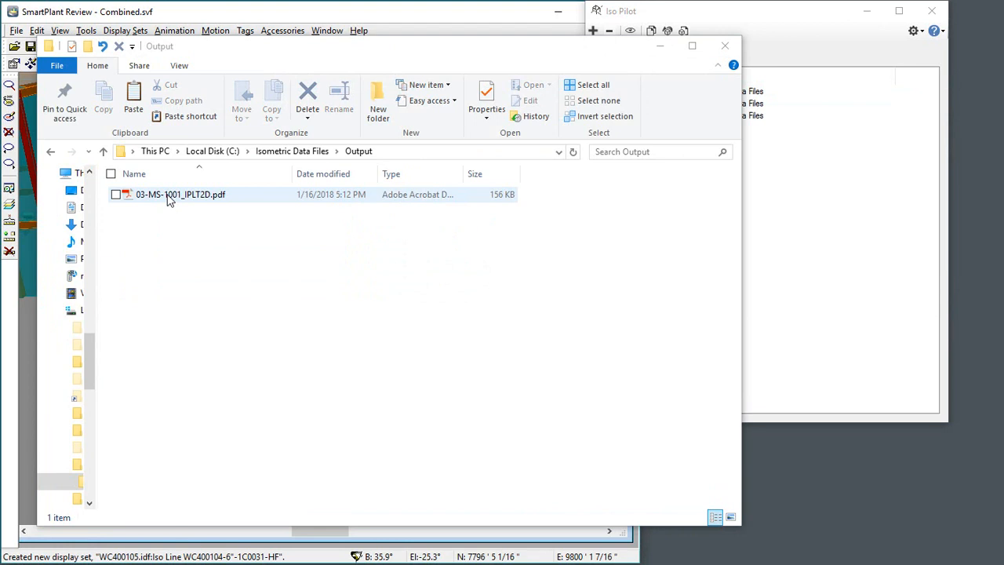
pyautogui.doubleClick(167, 196)
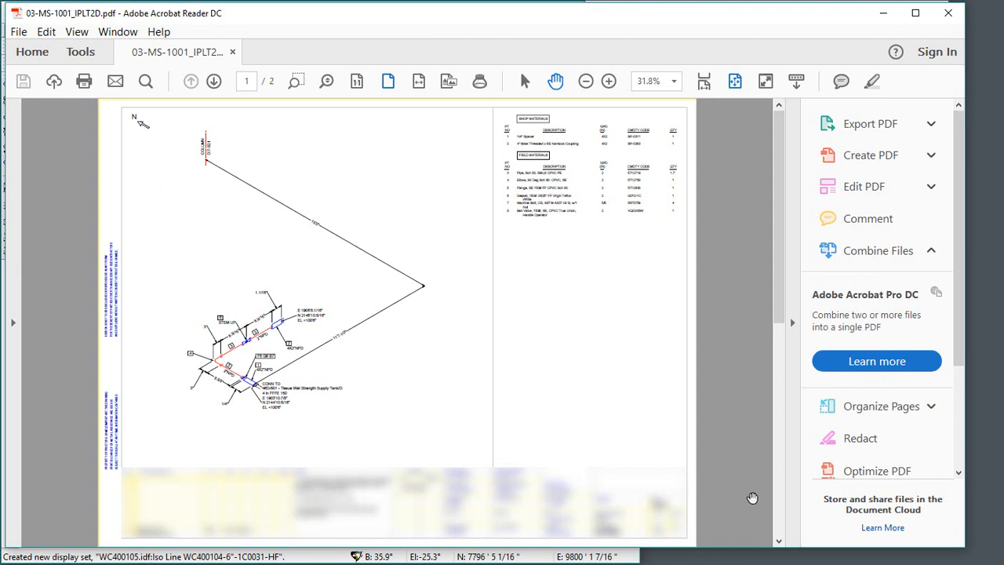
# Step: Compare the original isometric drawing on page 1 with the 3D model views on page 2, and close the PDF
pyautogui.click(781, 510)
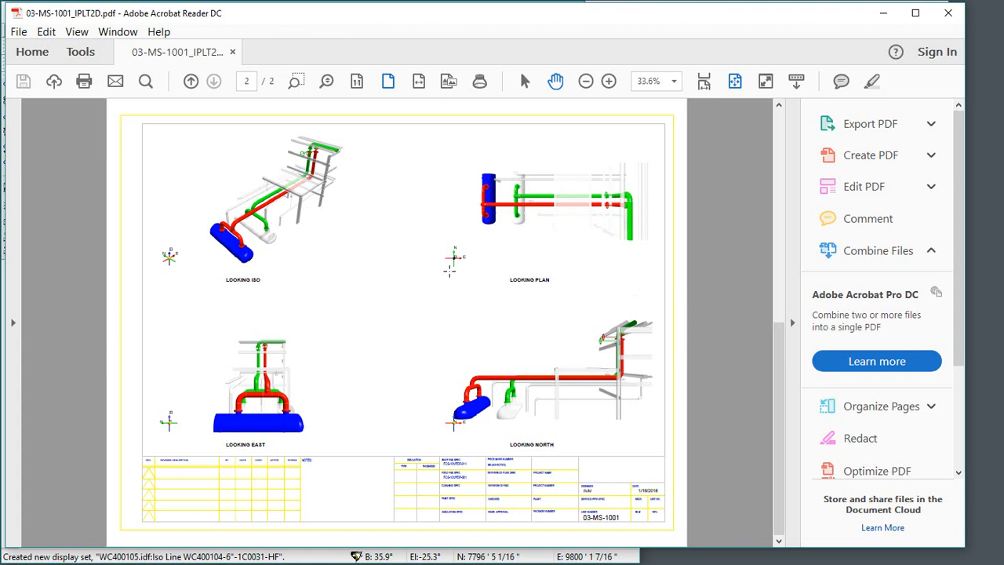
pyautogui.click(781, 128)
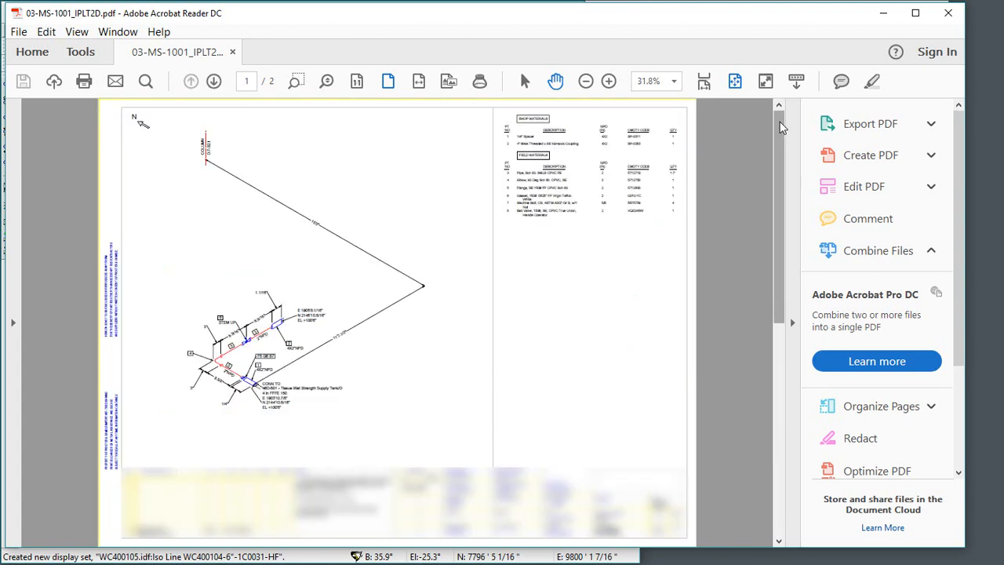
pyautogui.click(782, 520)
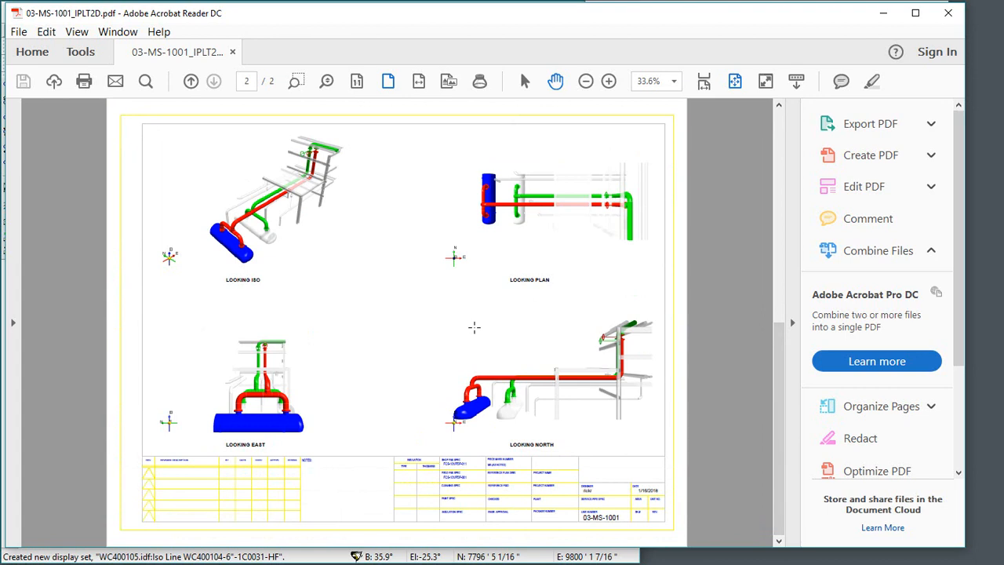
pyautogui.click(780, 128)
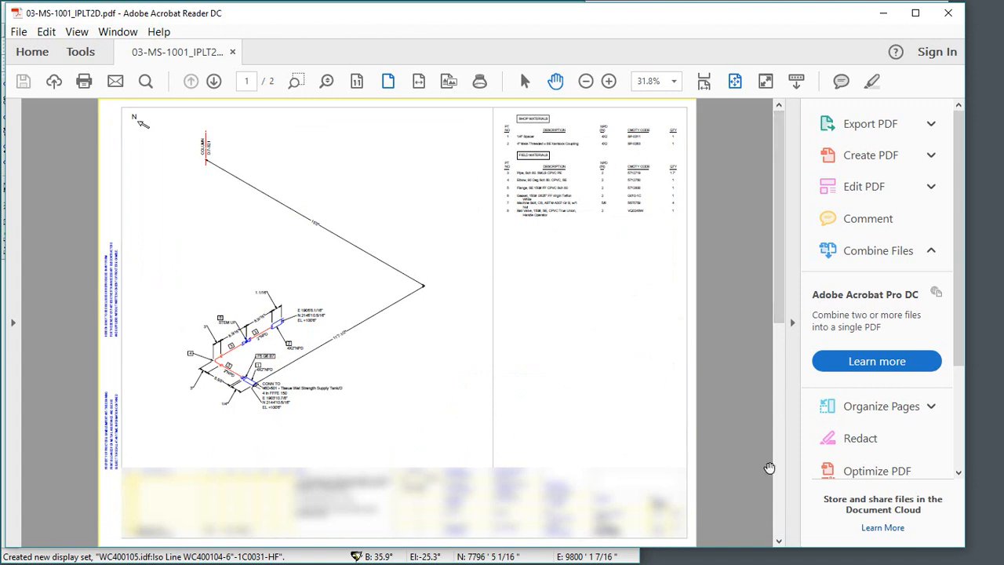
pyautogui.click(780, 475)
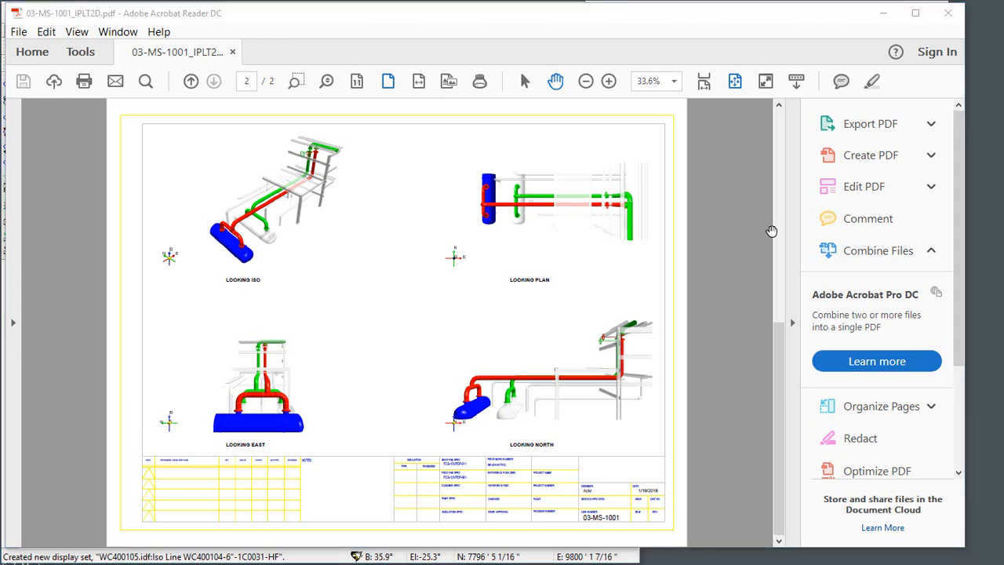
pyautogui.click(947, 13)
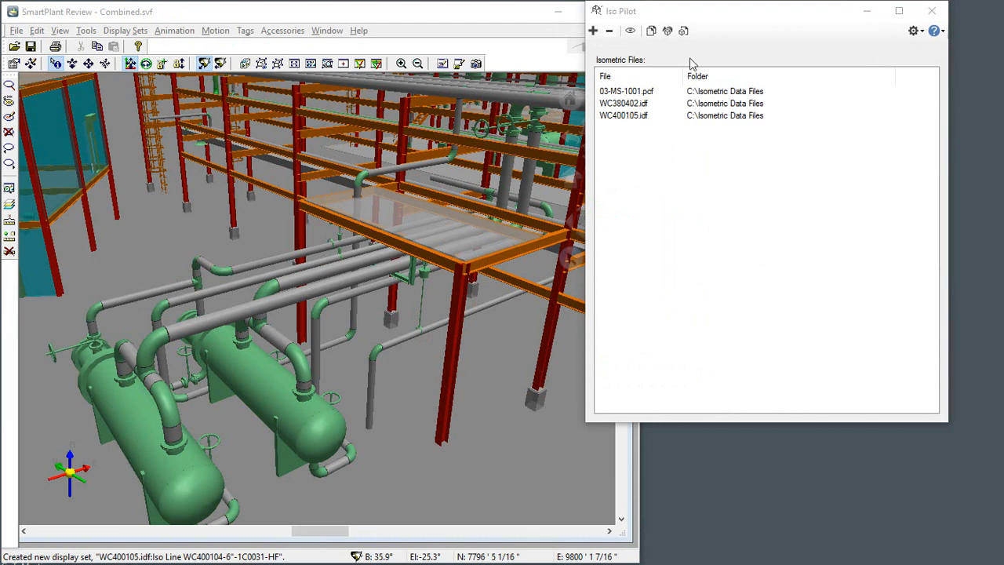
pyautogui.click(643, 107)
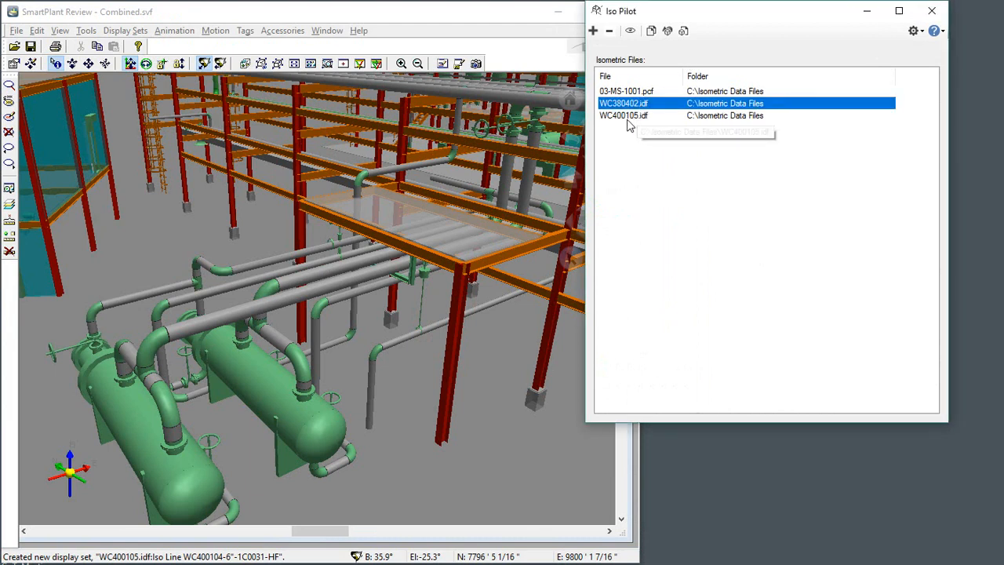
pyautogui.keyDown('shift'); pyautogui.click(631, 117); pyautogui.keyUp('shift')
pyautogui.click(637, 92)
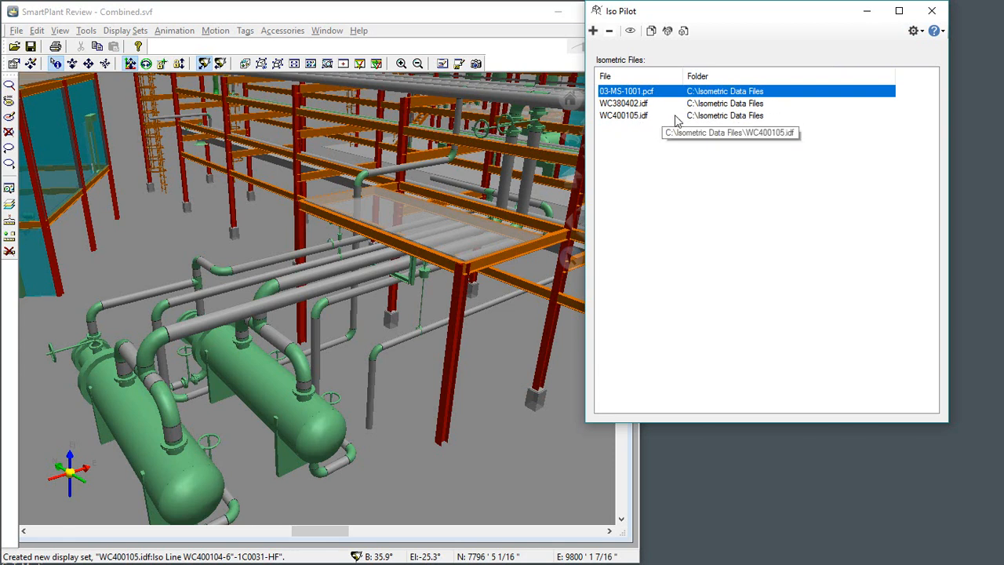
# Step: Load the definition file IsoPilot - IFC.rgid into the Iso Definition settings and apply it
pyautogui.click(917, 32)
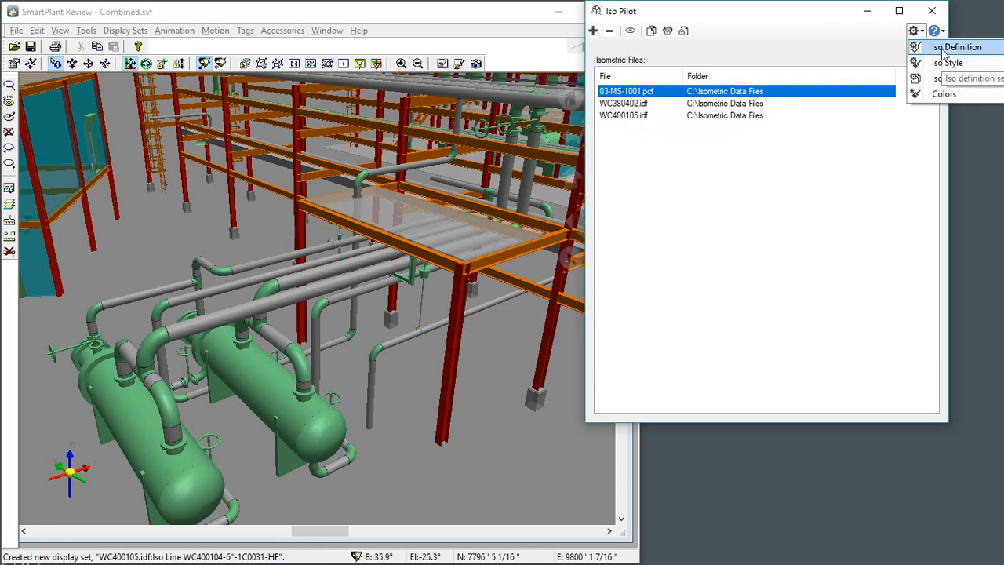
pyautogui.click(945, 49)
pyautogui.click(608, 93)
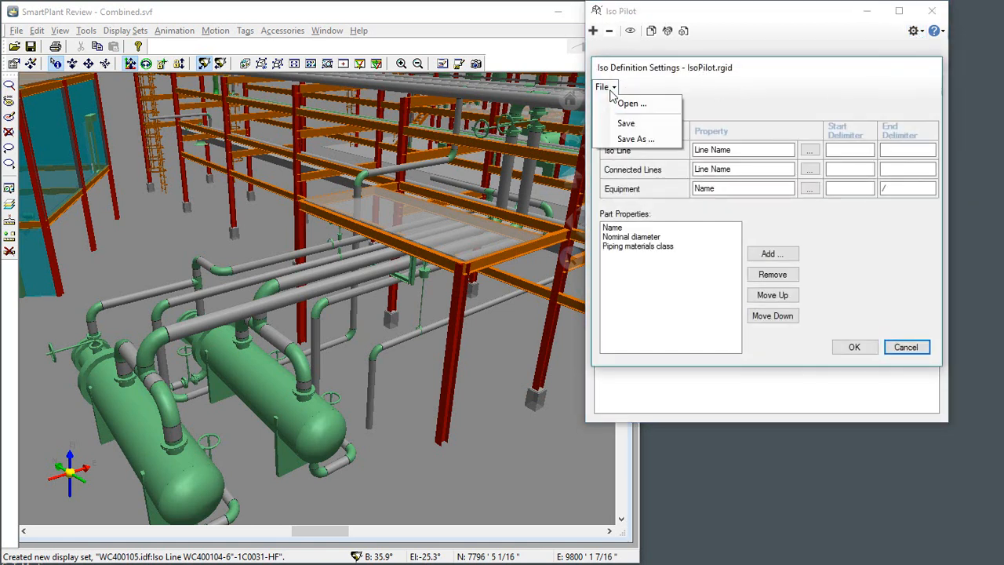
pyautogui.click(632, 104)
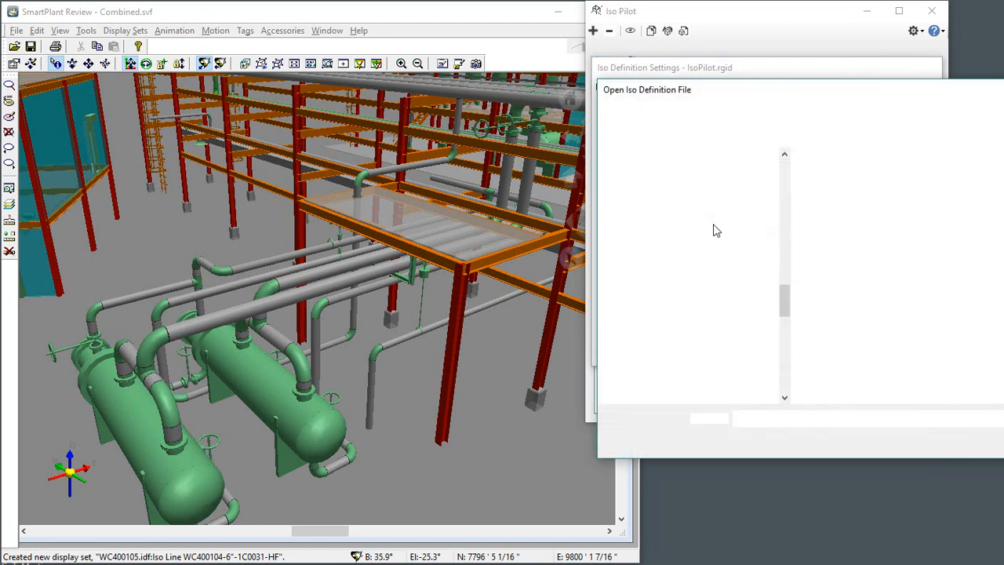
pyautogui.click(840, 198)
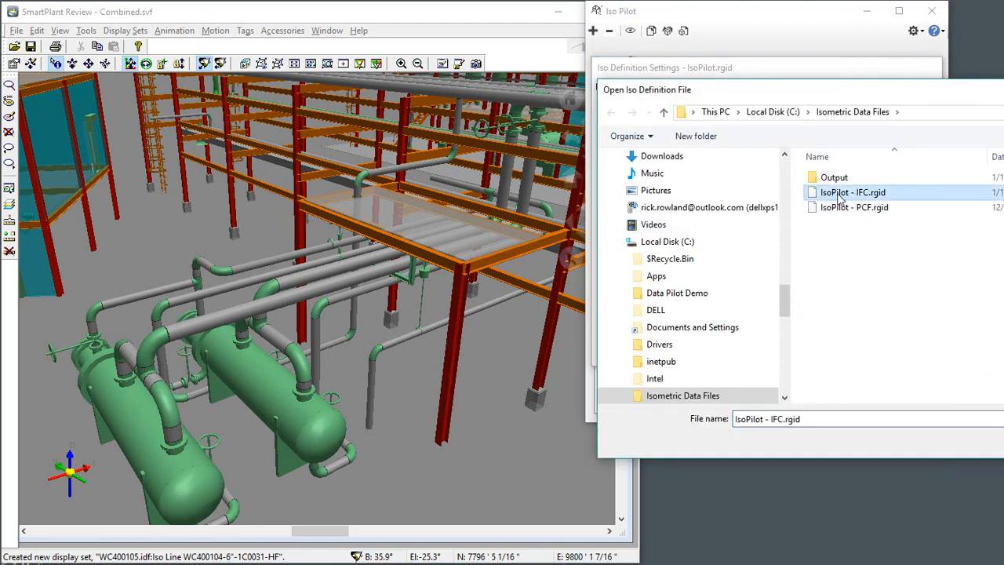
pyautogui.press('Return')
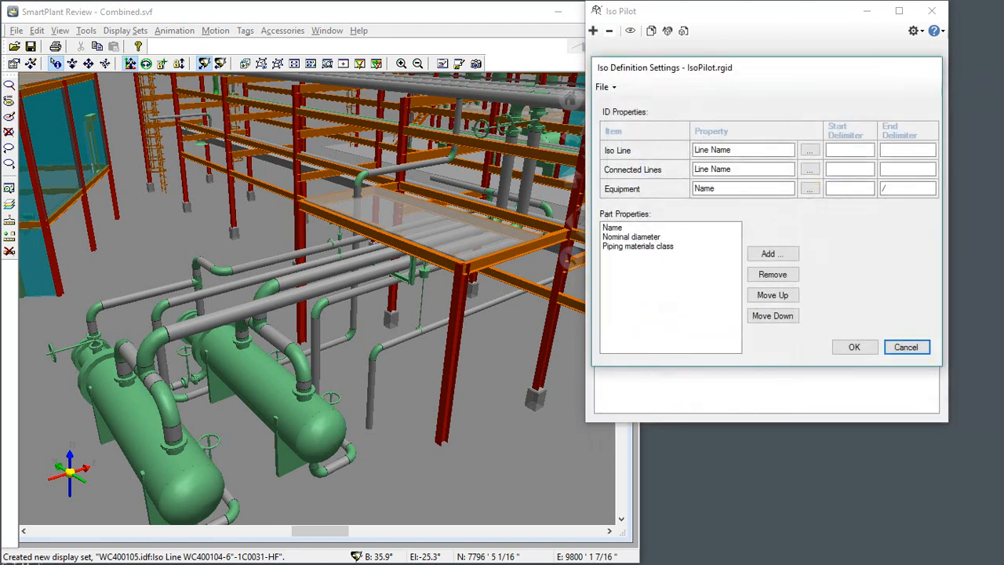
pyautogui.click(853, 346)
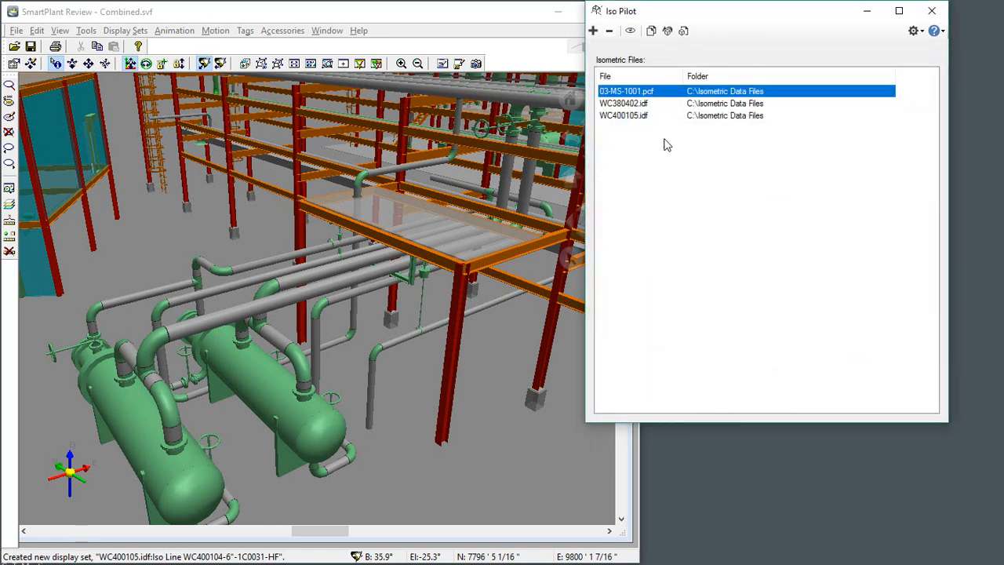
# Step: Export 2D PDF documents for WC380402.idf and WC400105.idf only, check each file's export result, and dismiss the results
pyautogui.click(625, 104)
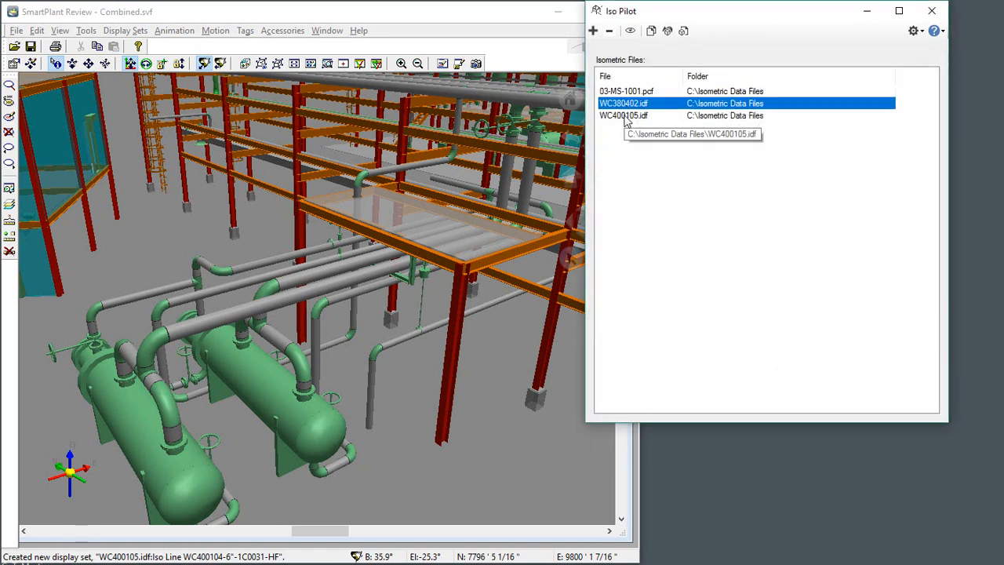
pyautogui.keyDown('shift'); pyautogui.click(625, 116); pyautogui.keyUp('shift')
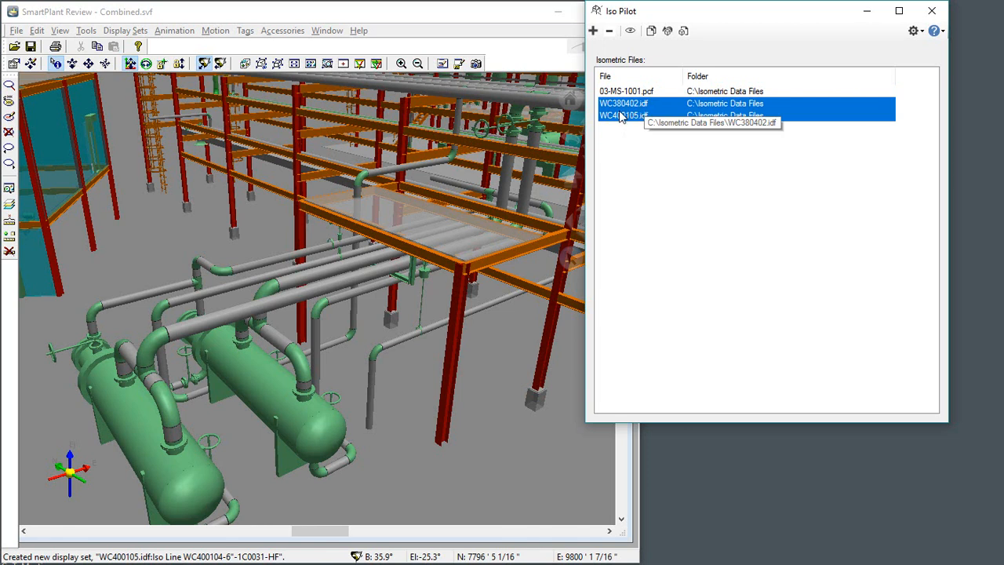
pyautogui.click(651, 30)
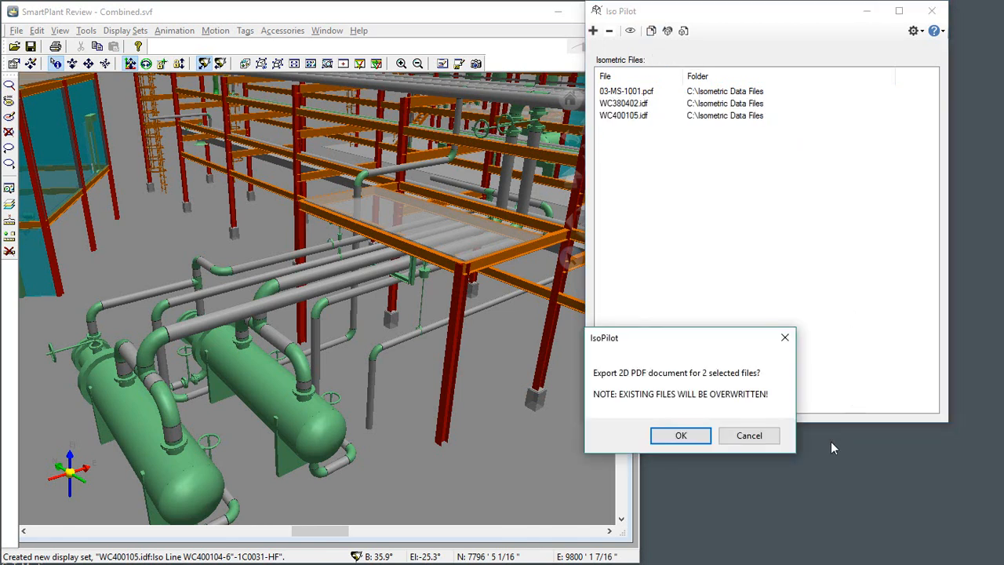
pyautogui.click(695, 440)
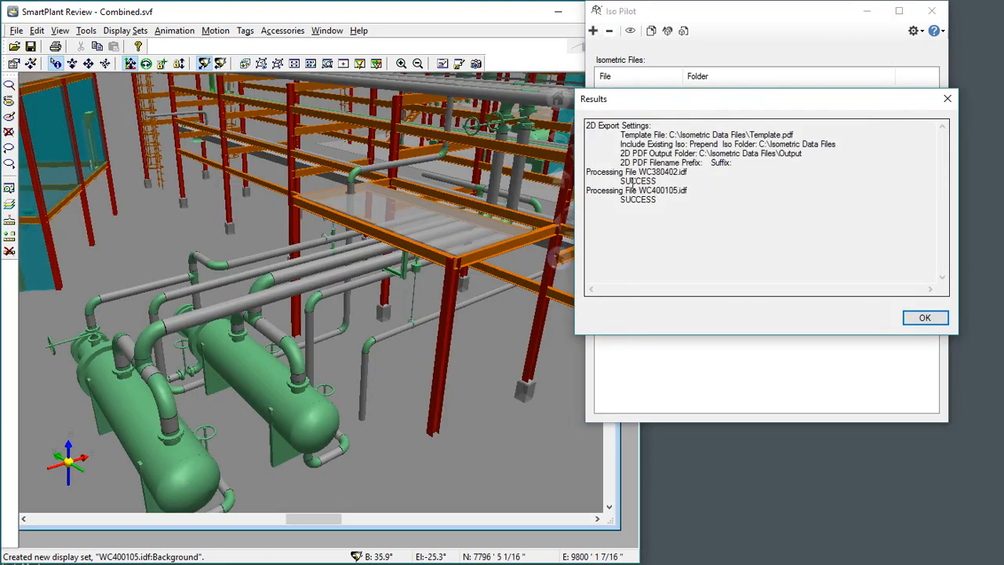
pyautogui.doubleClick(632, 181)
pyautogui.click(645, 200)
pyautogui.doubleClick(645, 200)
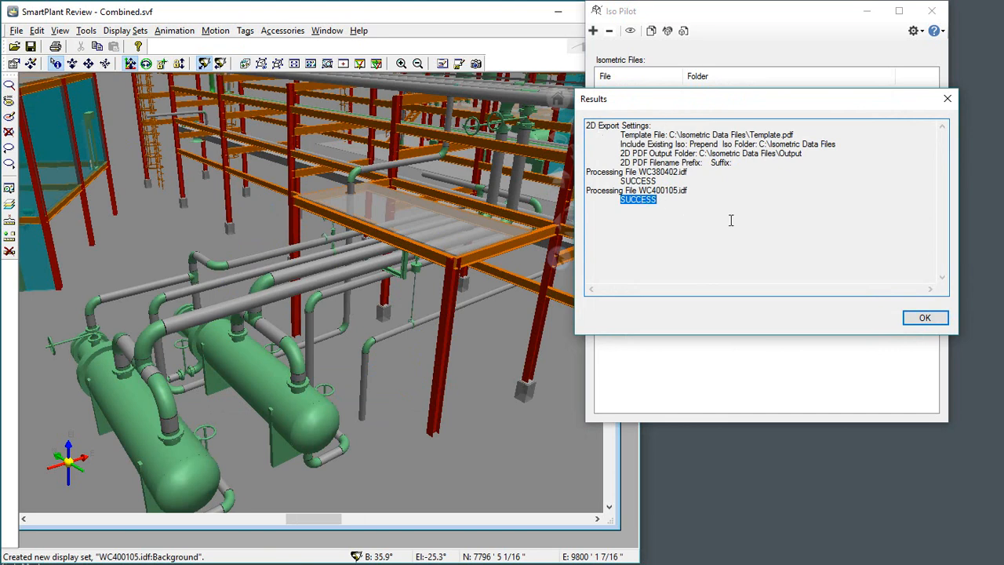
pyautogui.click(922, 318)
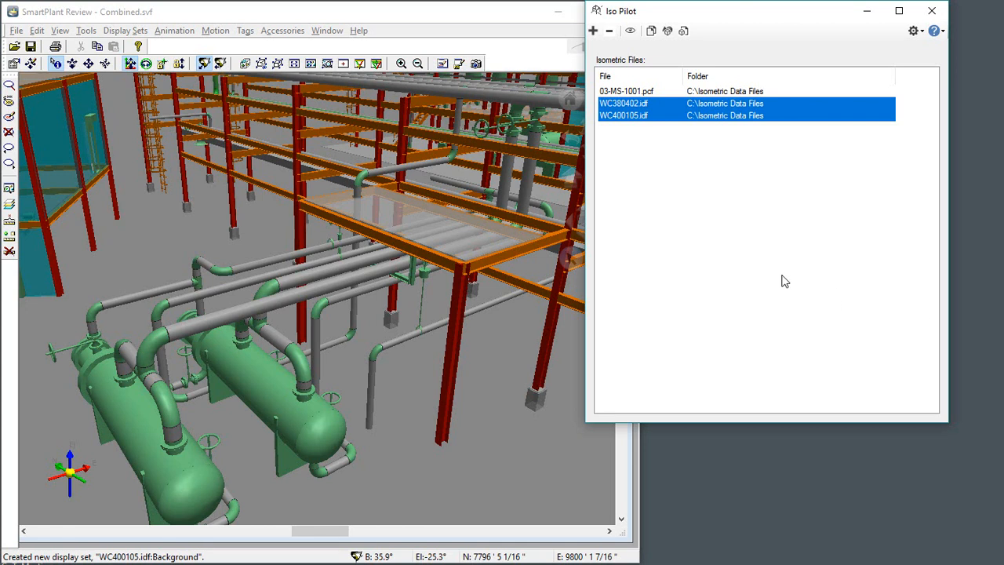
# Step: Export 3D PDF documents for WC380402.idf and WC400105.idf, and dismiss the results
pyautogui.click(667, 32)
pyautogui.click(698, 435)
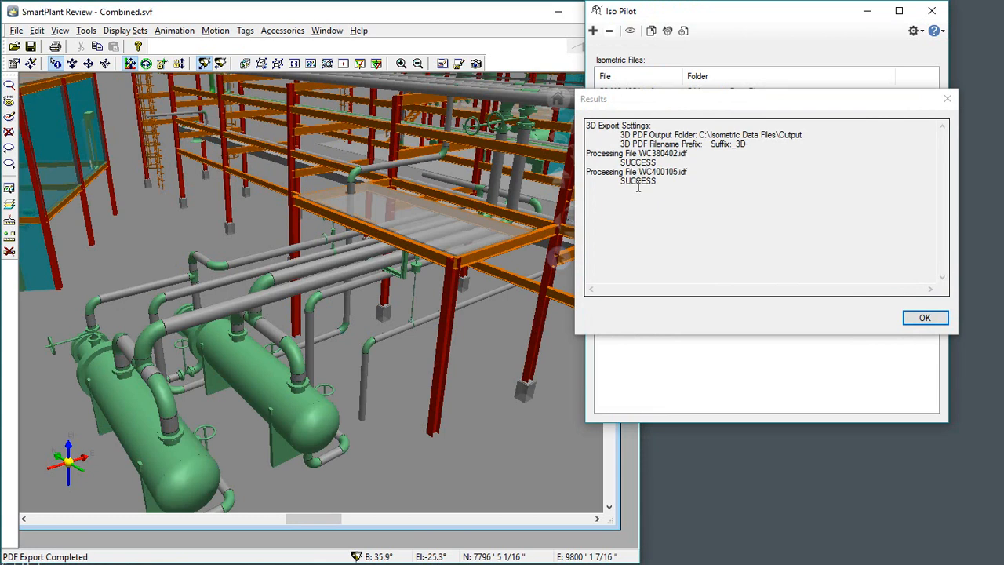
pyautogui.click(924, 319)
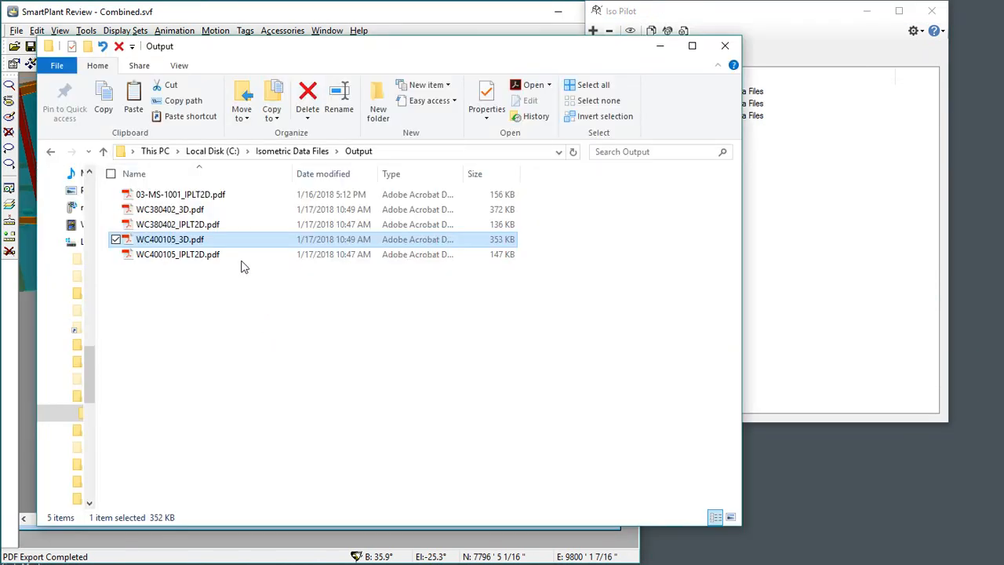
# Step: Open WC400105_3D.pdf from the Output folder in Adobe Reader and view the highlighted piping around the two blue pumps up close
pyautogui.click(186, 211)
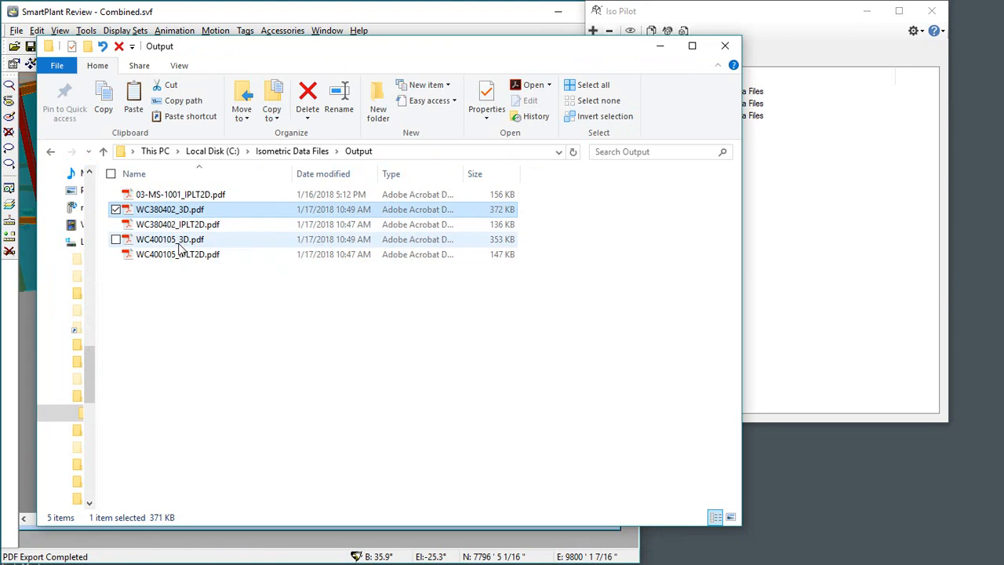
pyautogui.click(213, 240)
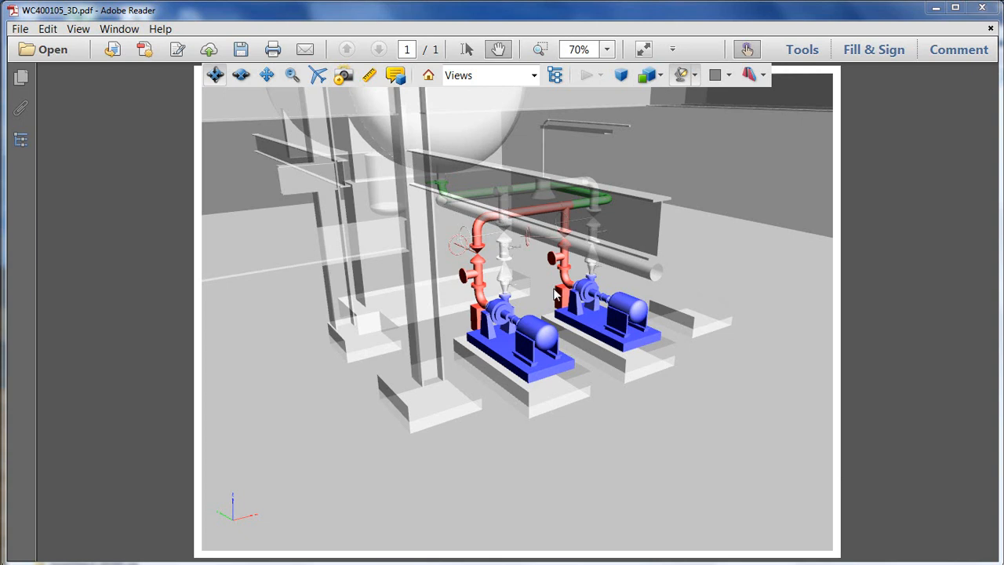
pyautogui.moveTo(509, 294); pyautogui.dragTo(534, 308)
pyautogui.scroll(3, 534, 304)
pyautogui.scroll(-2, 531, 253)
pyautogui.scroll(2, 530, 248)
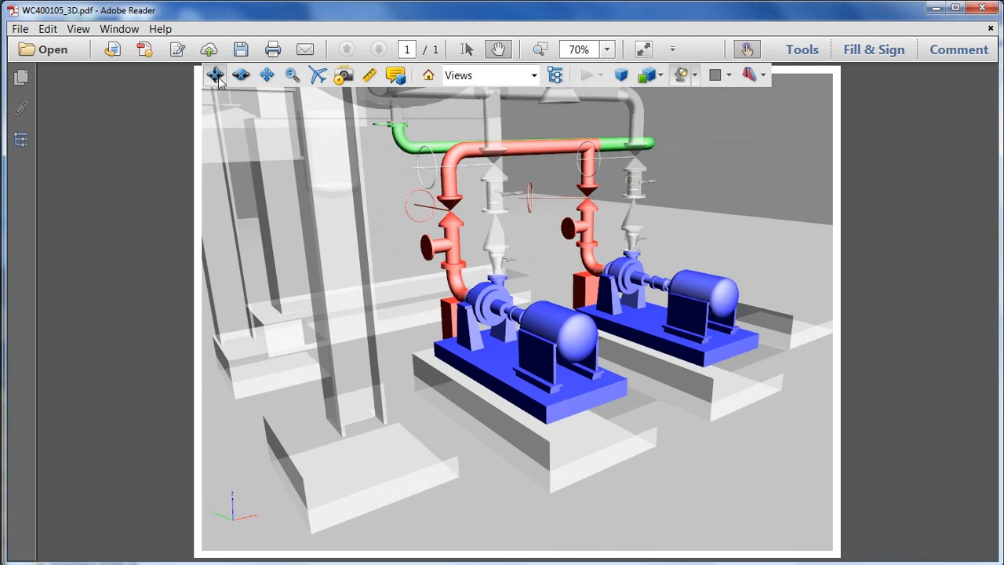
# Step: Show the model tree and review the properties of the red pipe elbow beside the front pump and the red flanged component above it
pyautogui.click(557, 75)
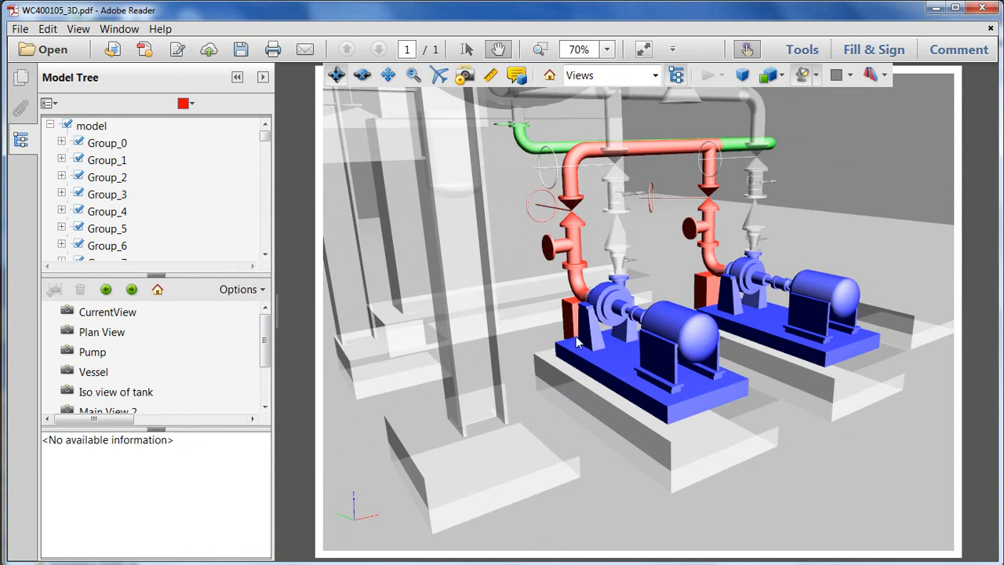
pyautogui.click(584, 290)
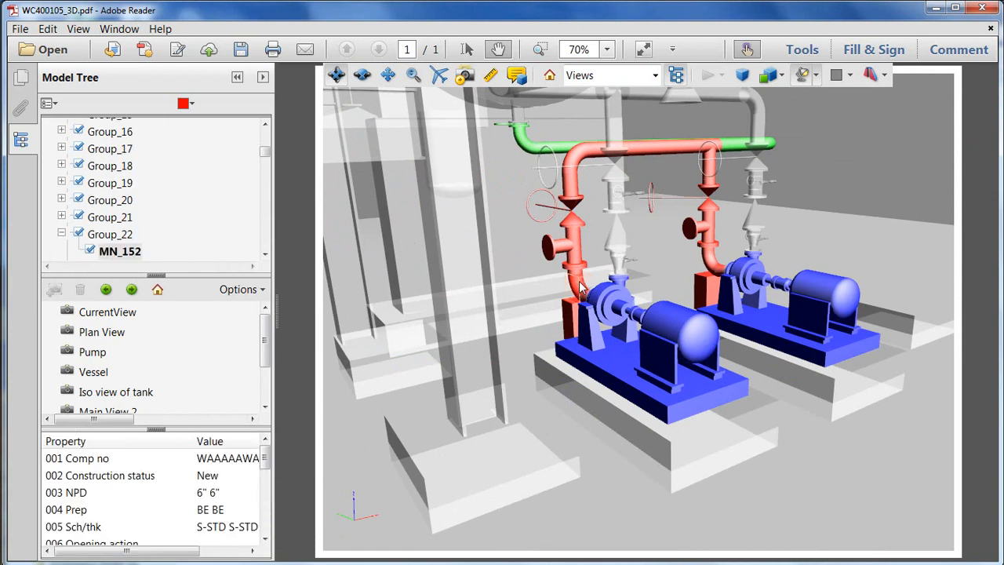
pyautogui.moveTo(265, 459); pyautogui.dragTo(265, 480)
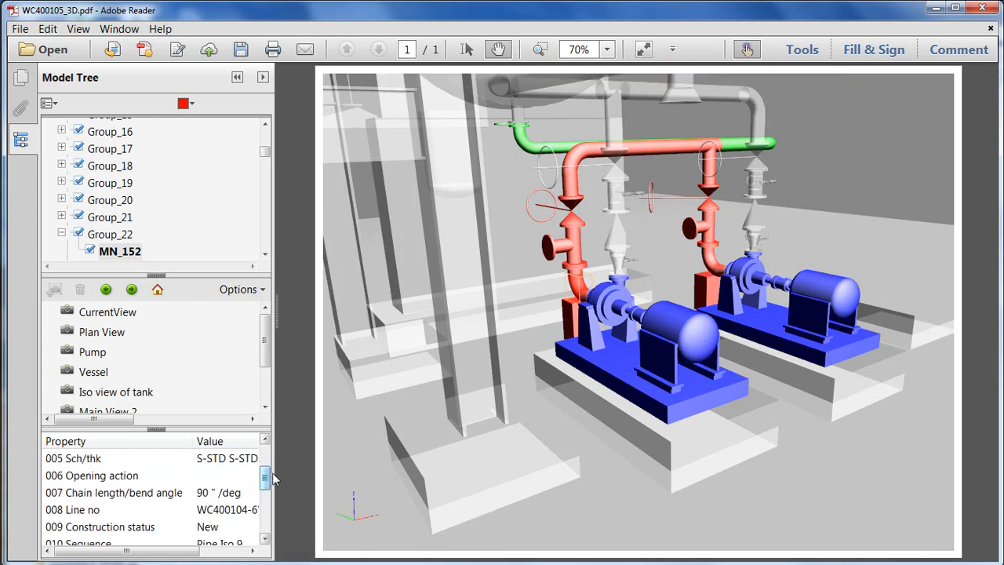
pyautogui.click(554, 249)
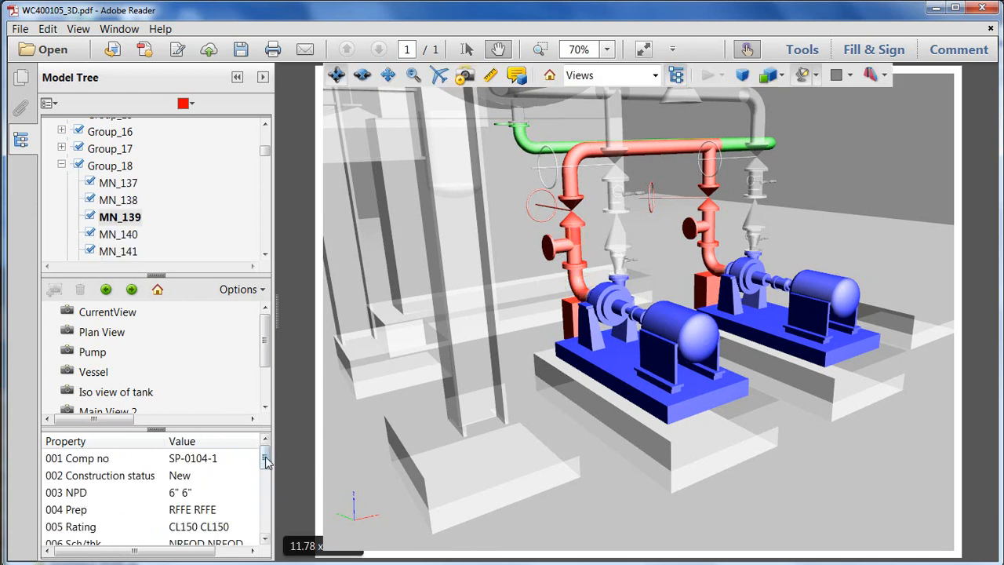
pyautogui.moveTo(266, 463); pyautogui.dragTo(265, 463)
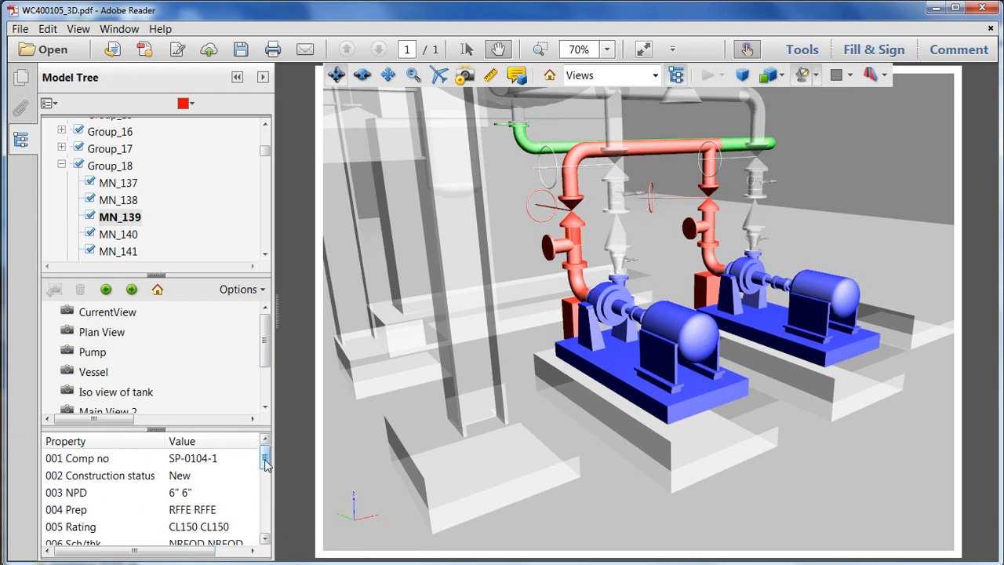